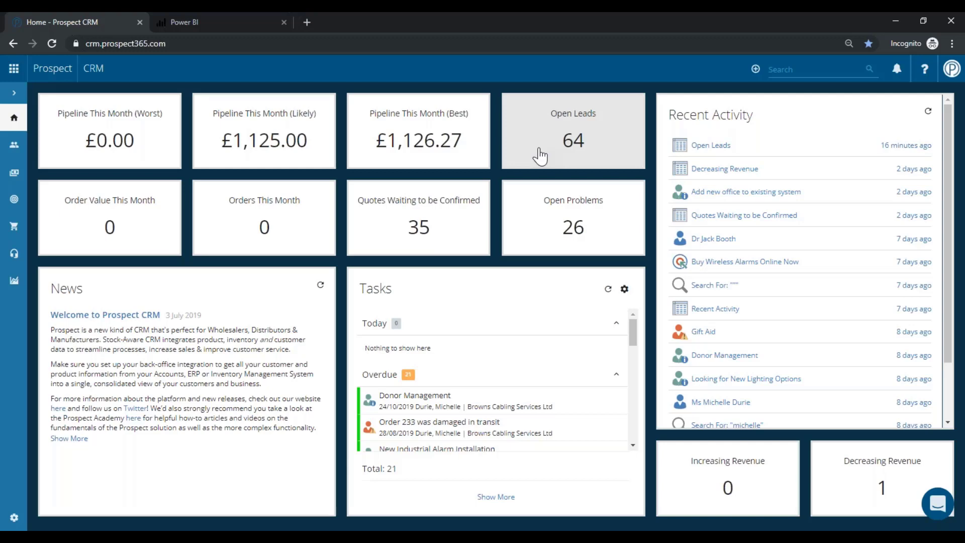
Open the Open Leads report, view lead 8006 and the next record in full, and return to the report
left_click(541, 154)
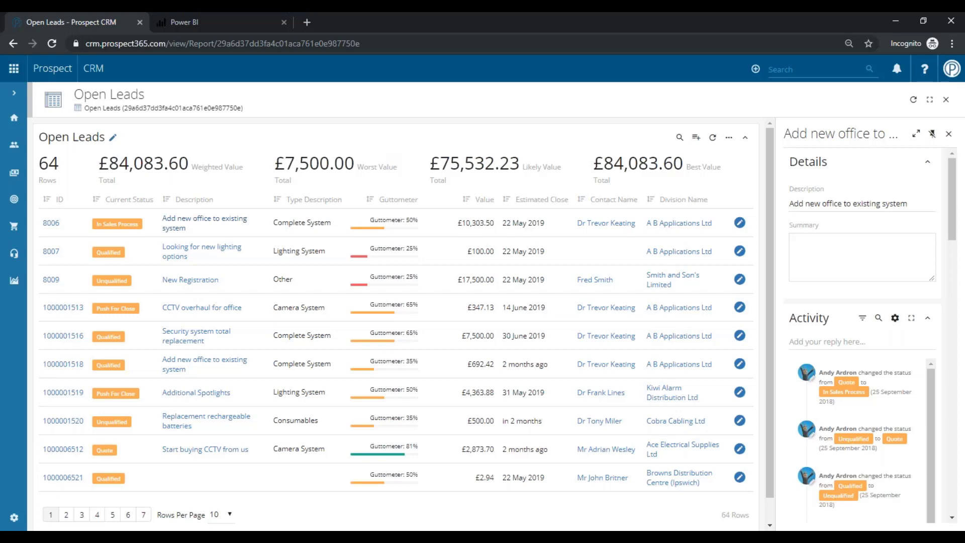
left_click(218, 229)
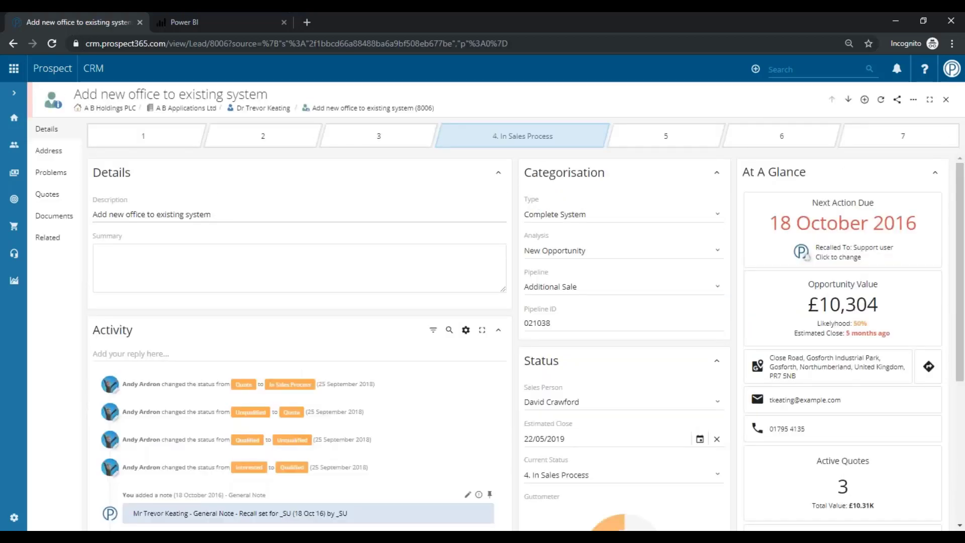
left_click(845, 101)
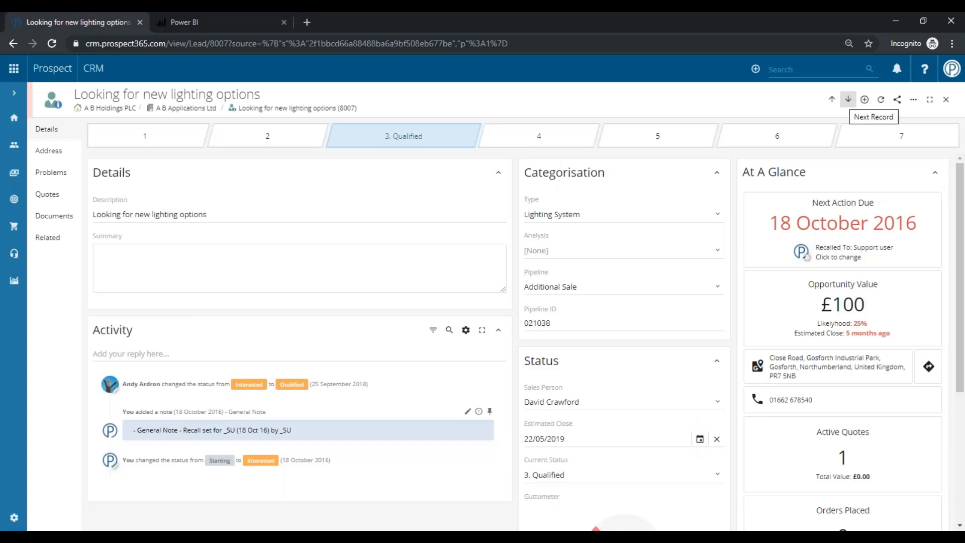
left_click(948, 104)
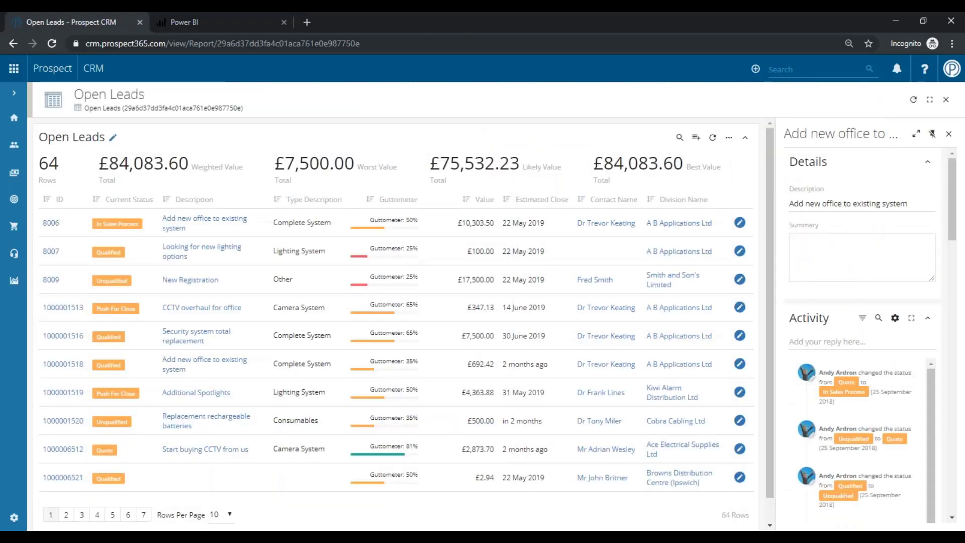
Replace the pinned lead preview with a fresh preview of lead 8006, review its categorisation and status, and pin it beside the list
left_click(948, 135)
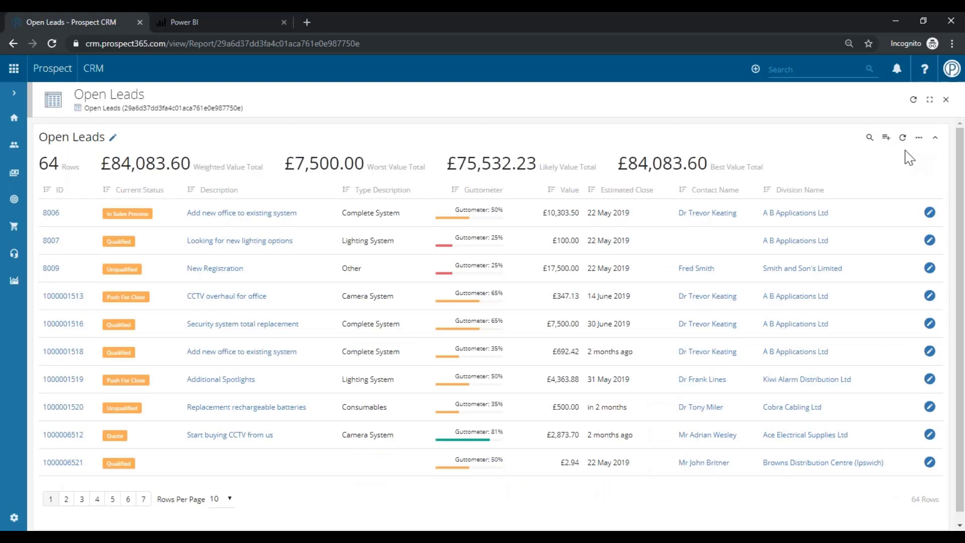
left_click(929, 215)
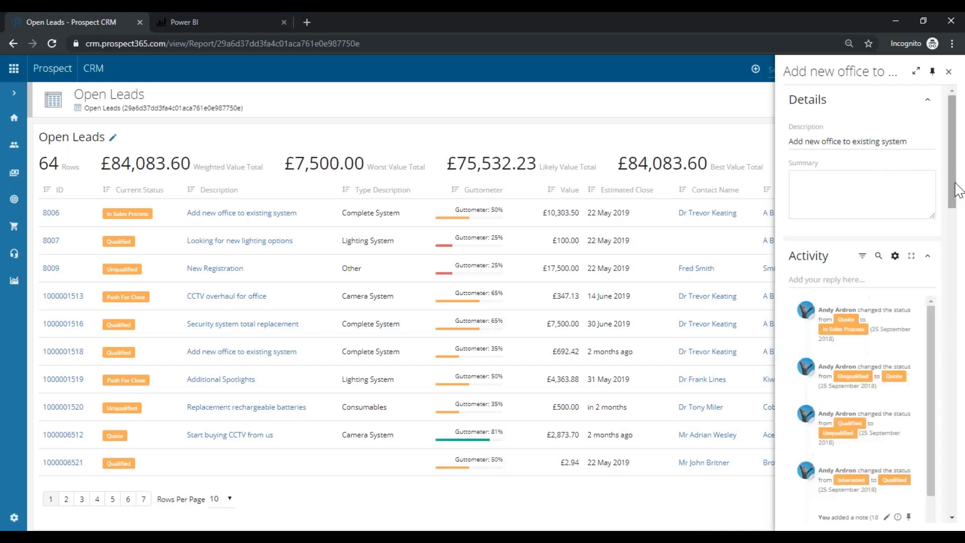
left_click_drag(955, 190, 949, 301)
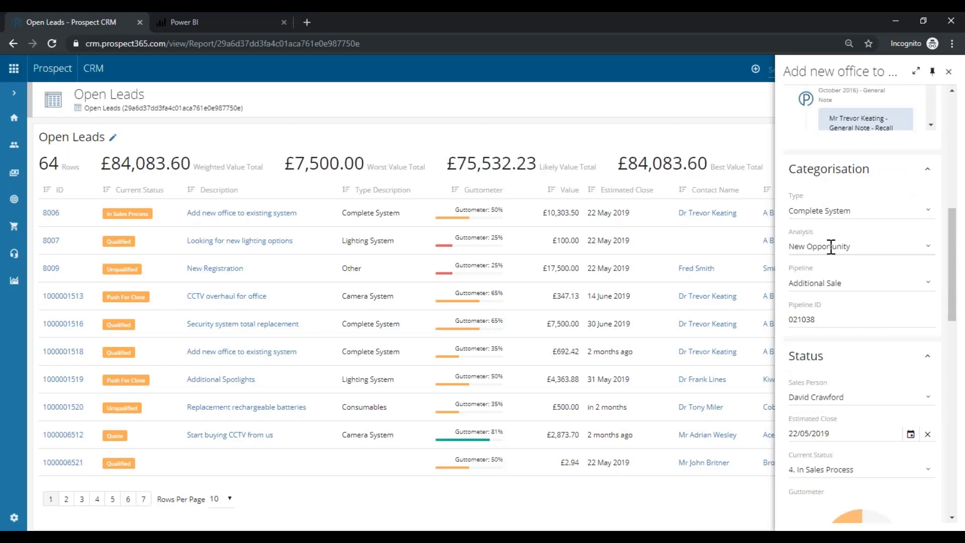
scroll(833, 367, "down", 2)
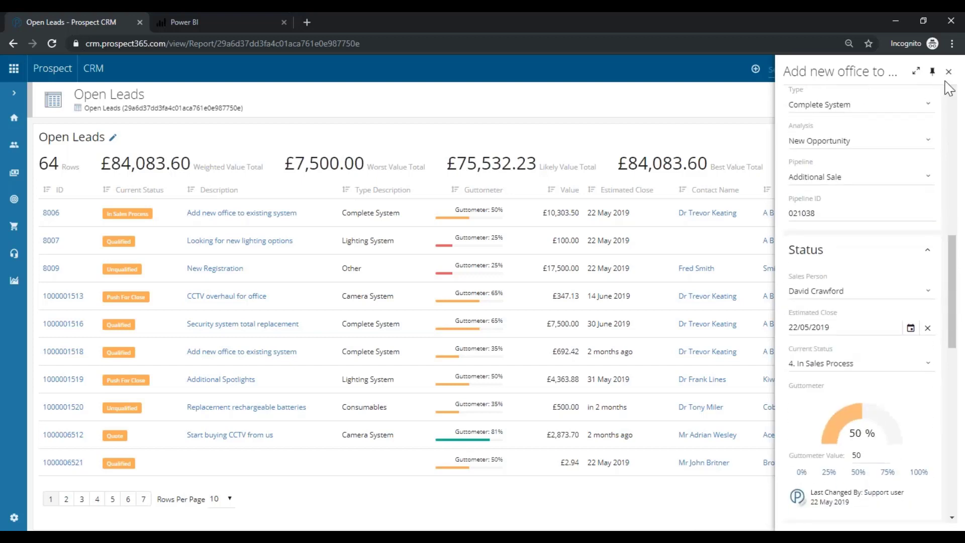
left_click(932, 72)
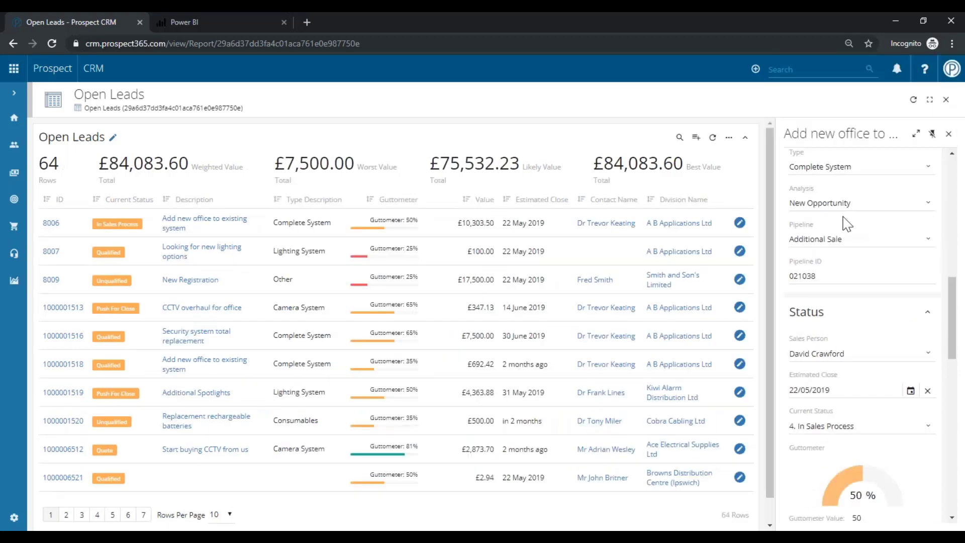
Preview the "Looking for new lighting options" lead in the pinned pane and return to the dashboard
scroll(862, 332, "up", 3)
scroll(862, 331, "up", 6)
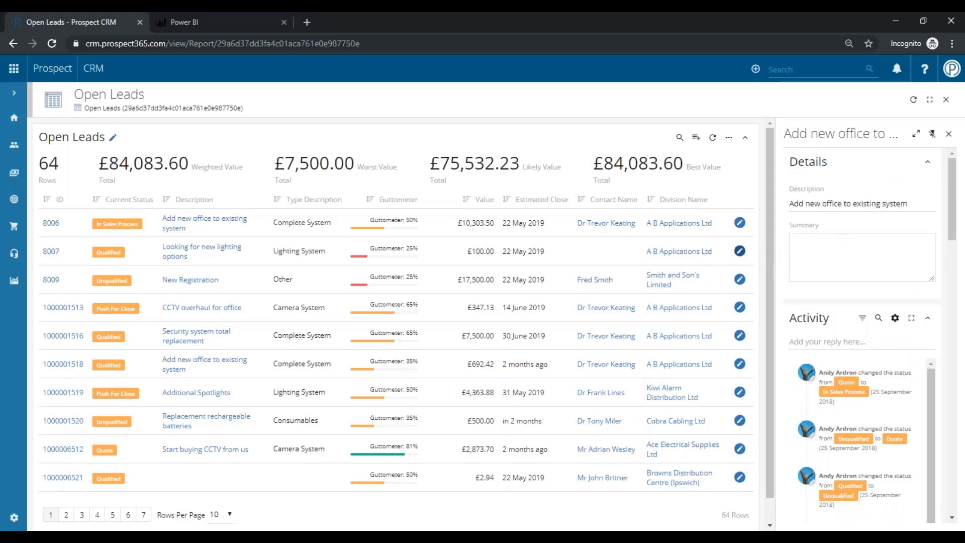
left_click(739, 250)
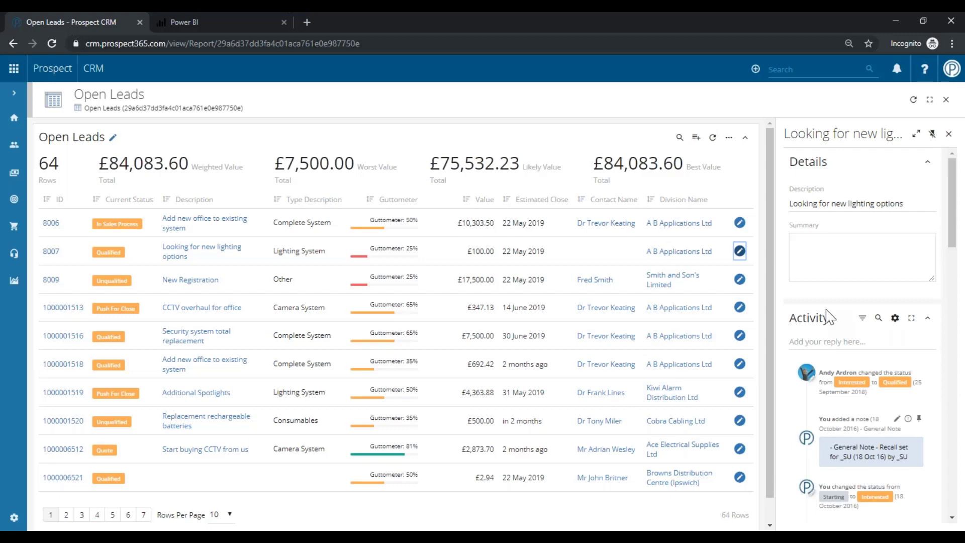
left_click(944, 101)
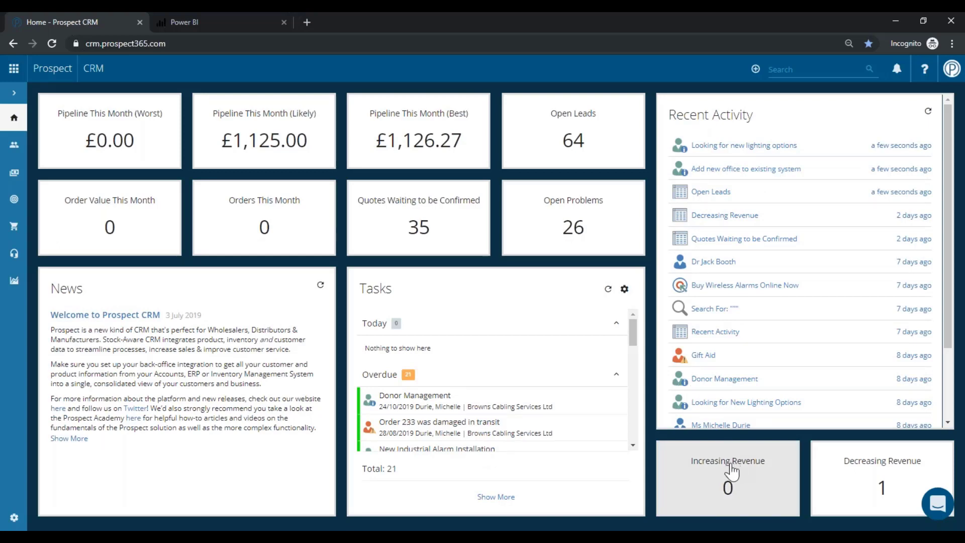
View the Decreasing Revenue report from the dashboard and close it
left_click(860, 475)
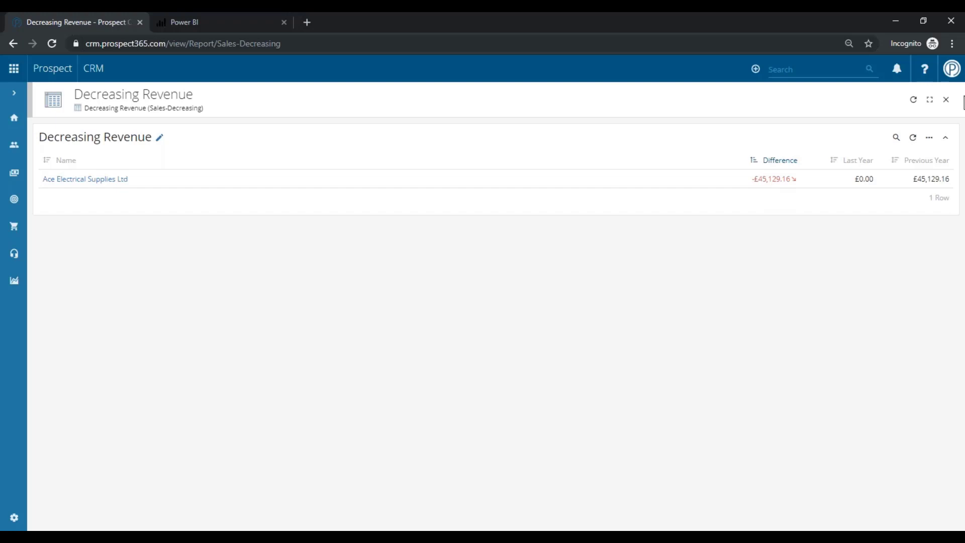
left_click(946, 99)
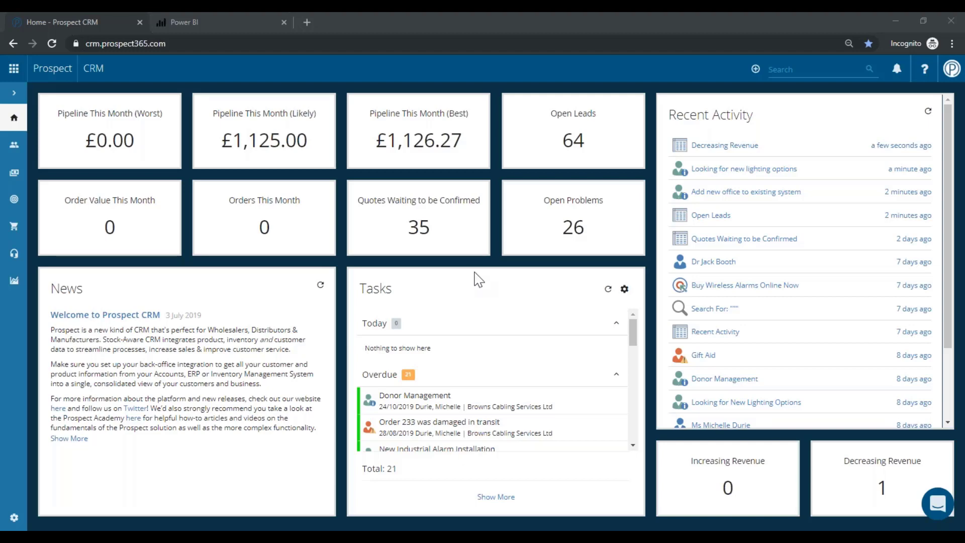
Expand the module navigation and open the Sales Pipeline (Next Month) report in the Sales report group
left_click(20, 97)
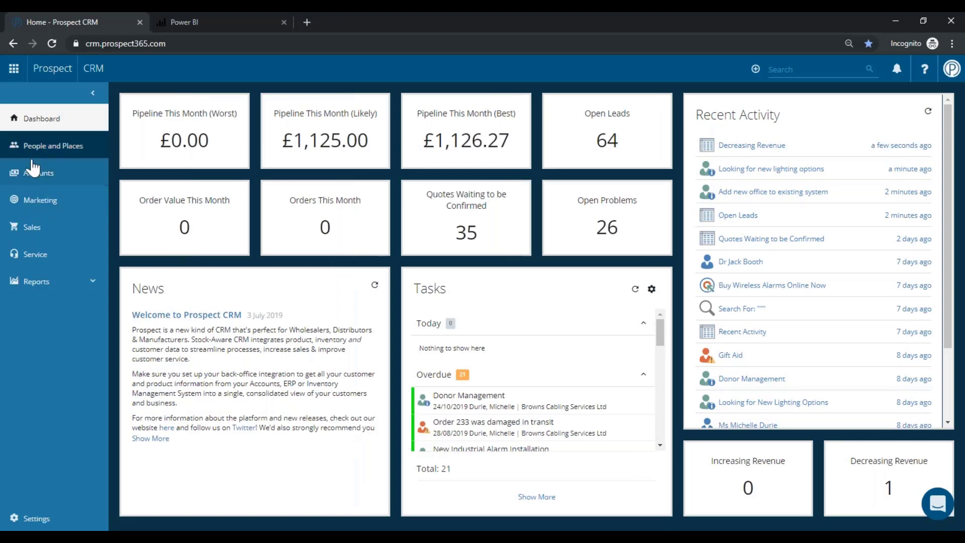
left_click(35, 232)
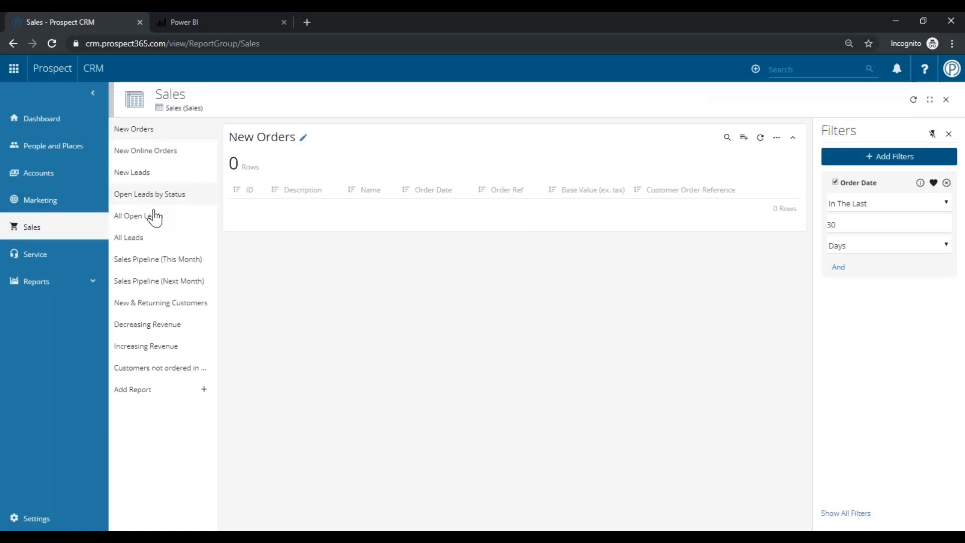
left_click(159, 281)
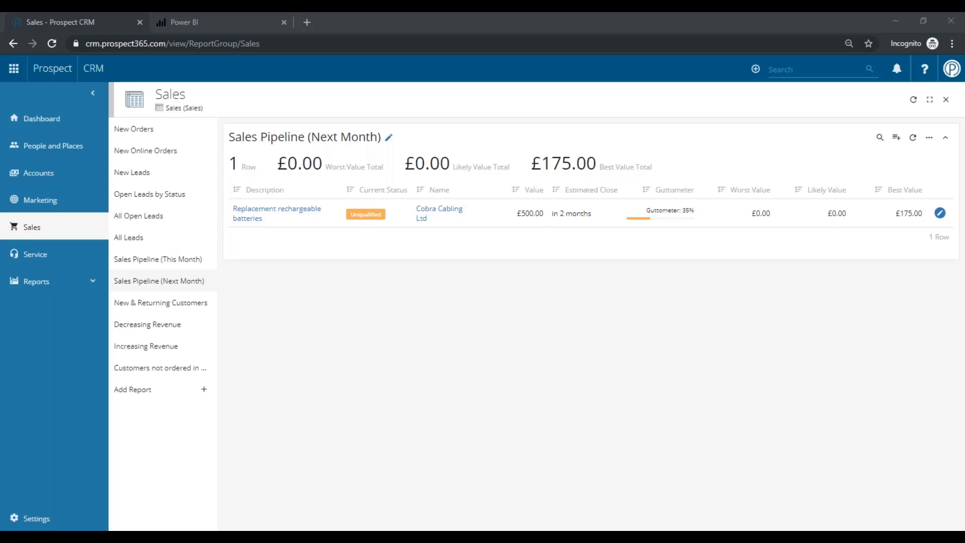
Add the lead's Created field to the Sales Pipeline (Next Month) report and check the sharing options without saving
left_click(928, 144)
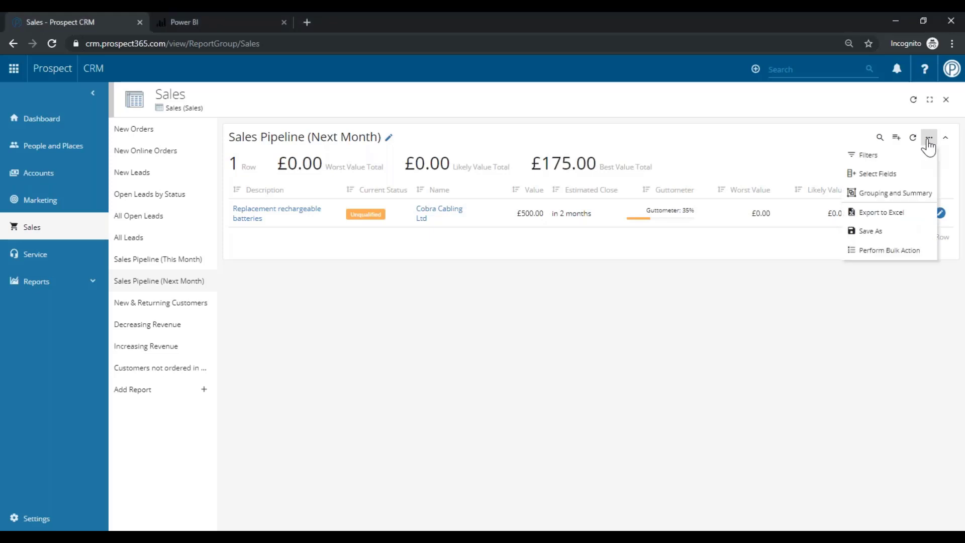
left_click(919, 177)
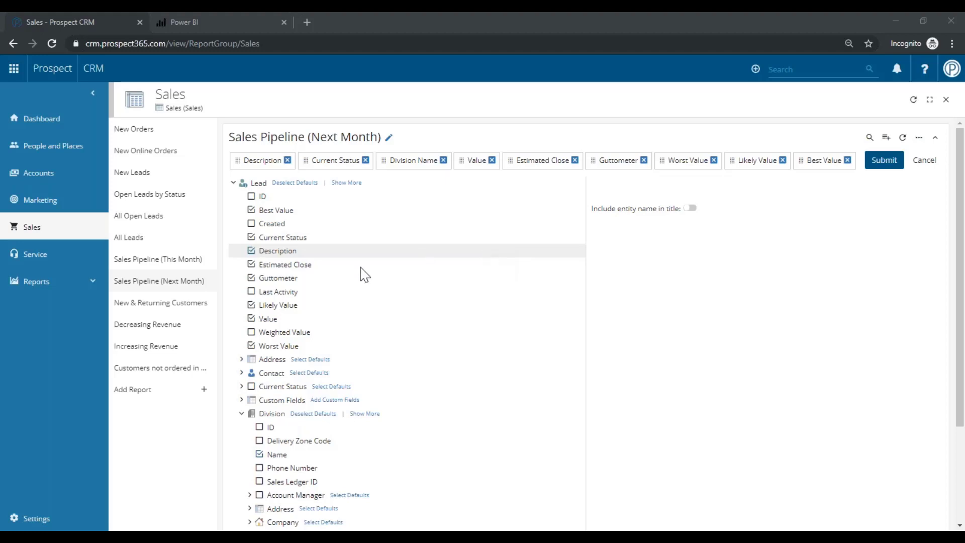
left_click(251, 226)
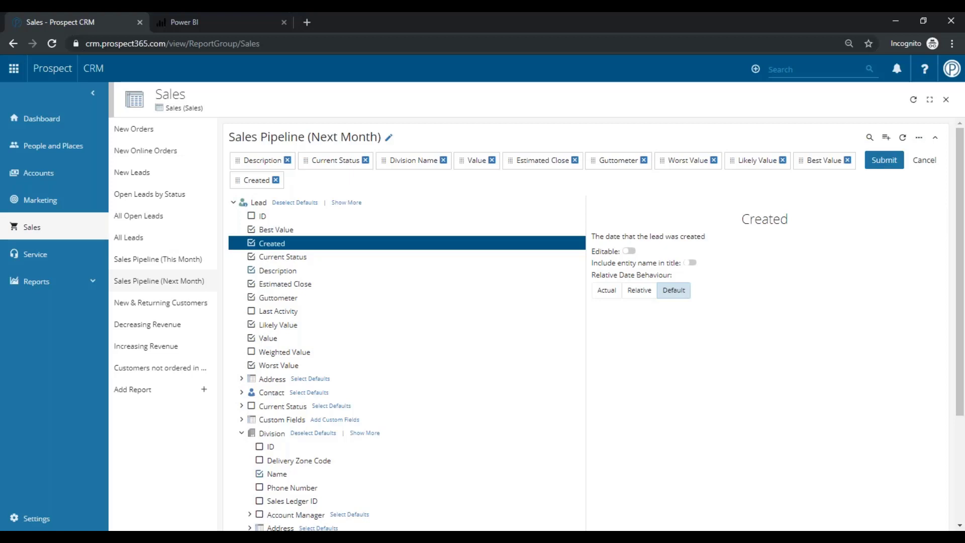
left_click(884, 160)
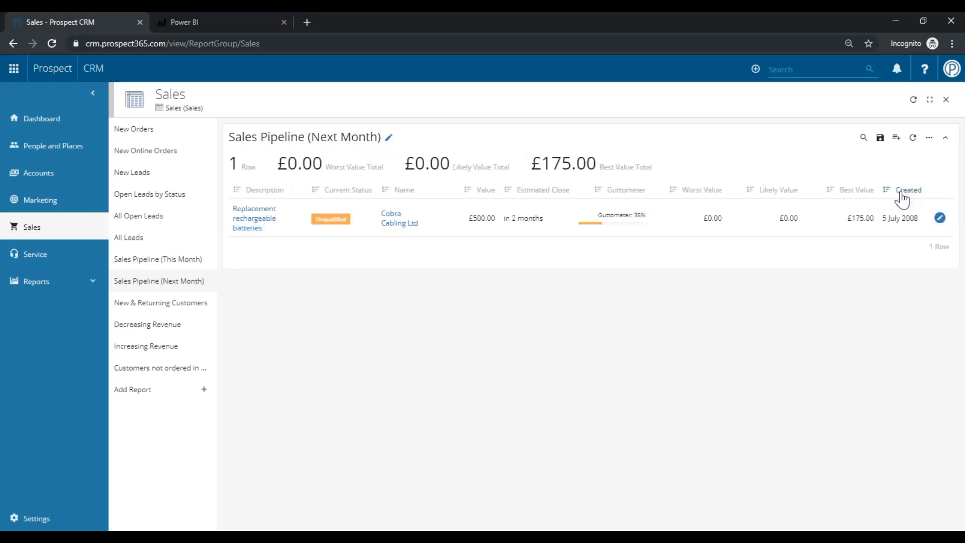
left_click(880, 139)
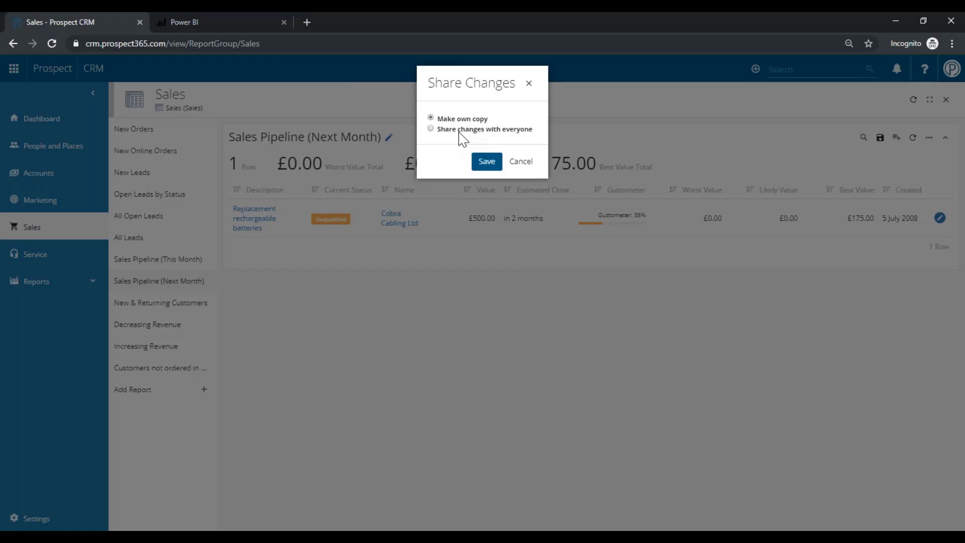
left_click(521, 162)
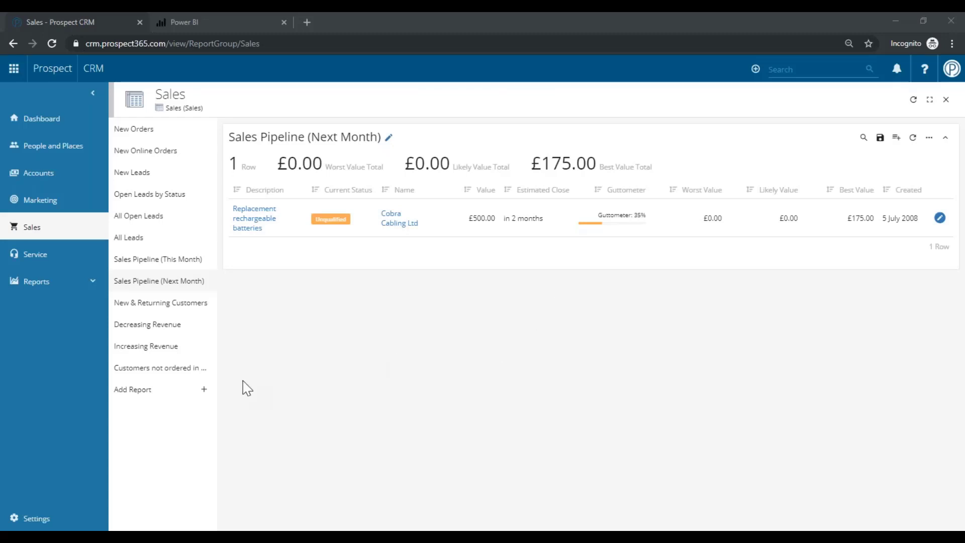
Start a new report in the Sales group based on the Lead entity
left_click(151, 390)
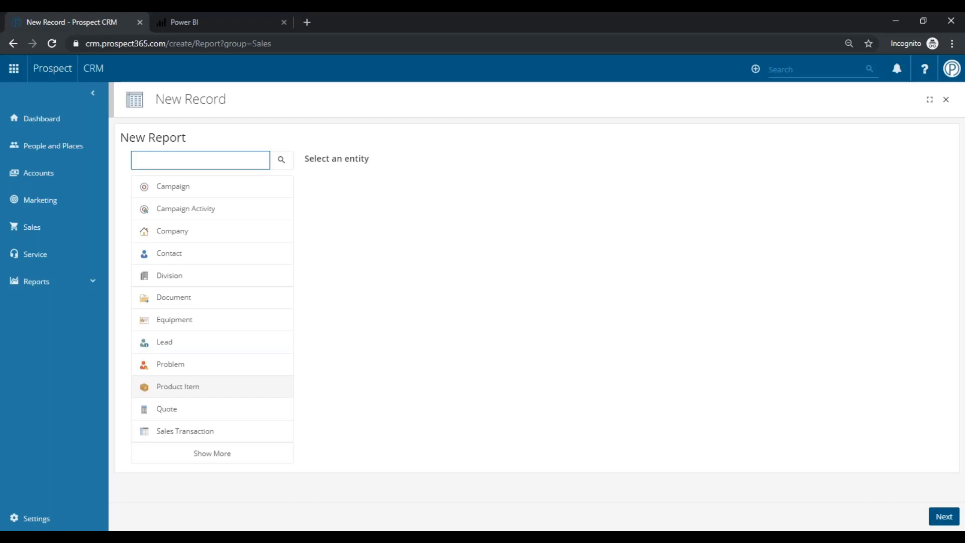
left_click(190, 351)
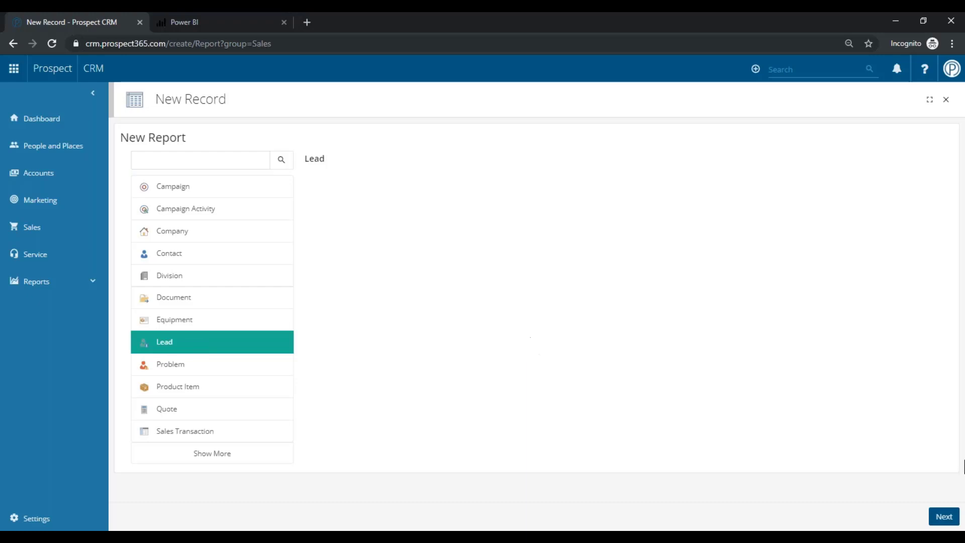
left_click(941, 517)
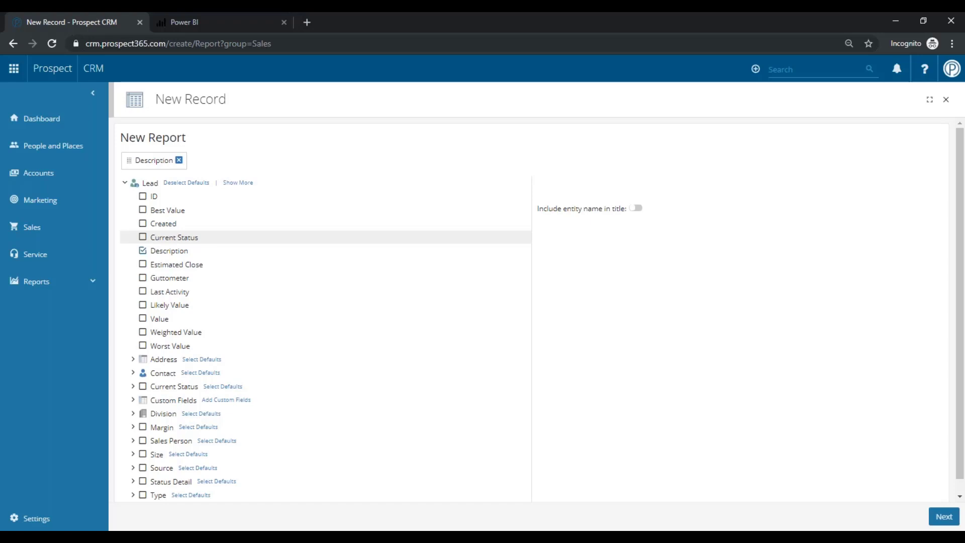
Include the lead's Estimated Close, Guttometer and Value fields in the new report
left_click(141, 266)
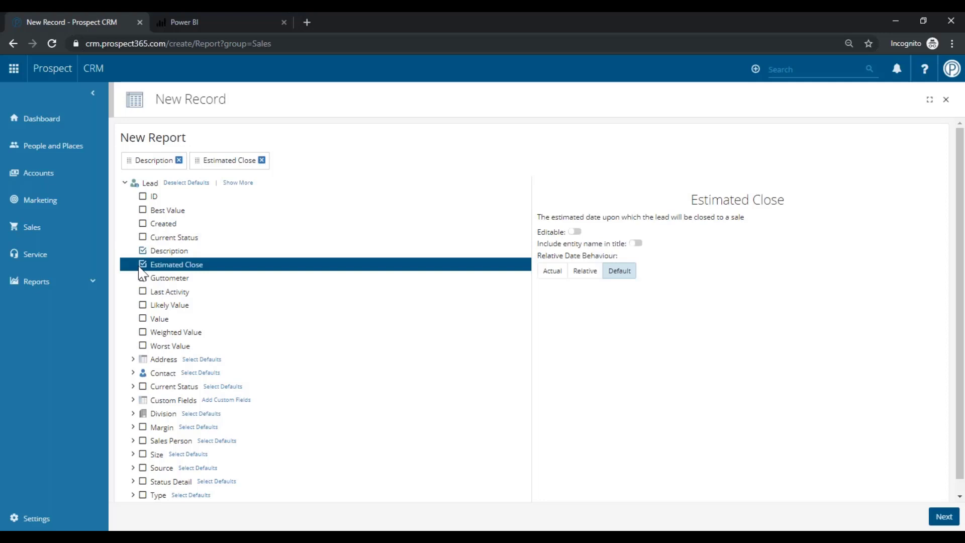
left_click(143, 279)
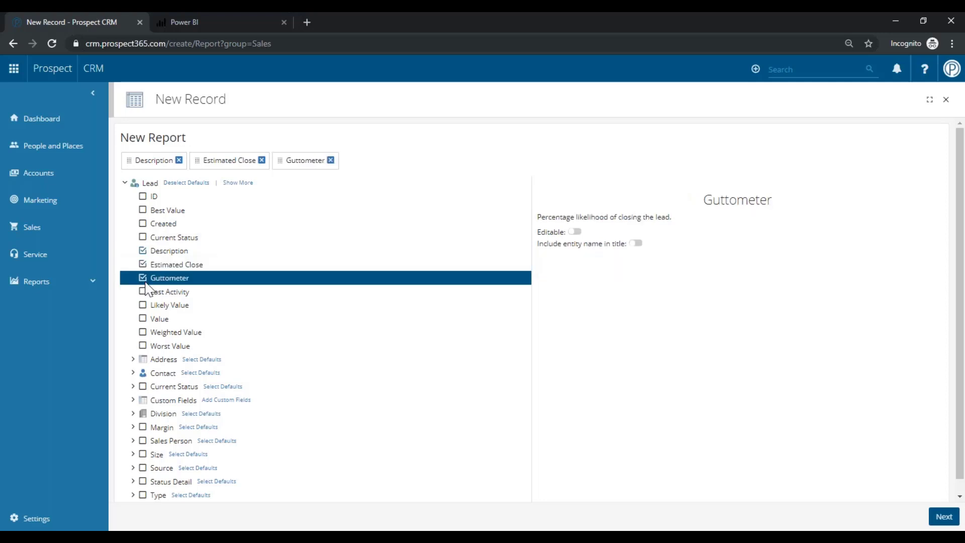
left_click(146, 318)
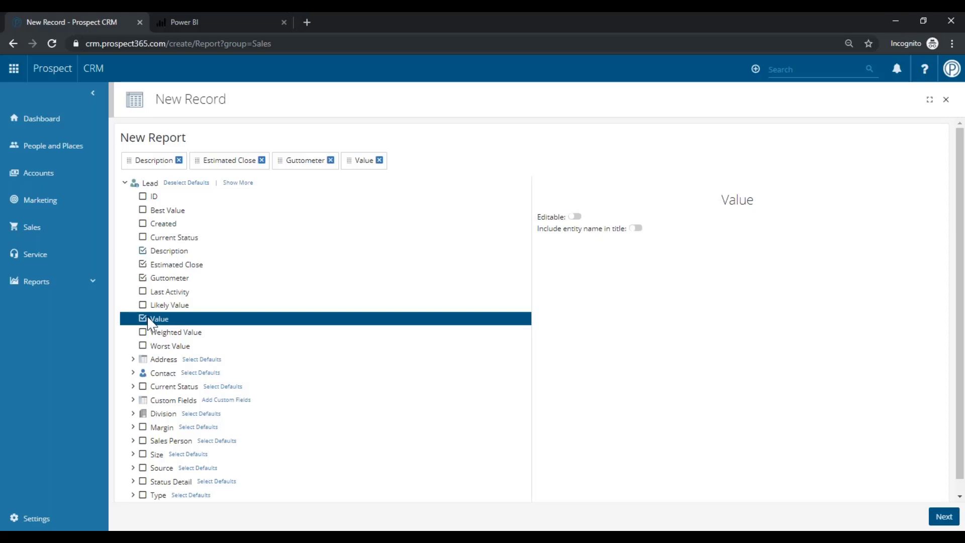
Add the Name and Email fields of the lead's contact to the new report
left_click(133, 373)
scroll(189, 402, "down", 1)
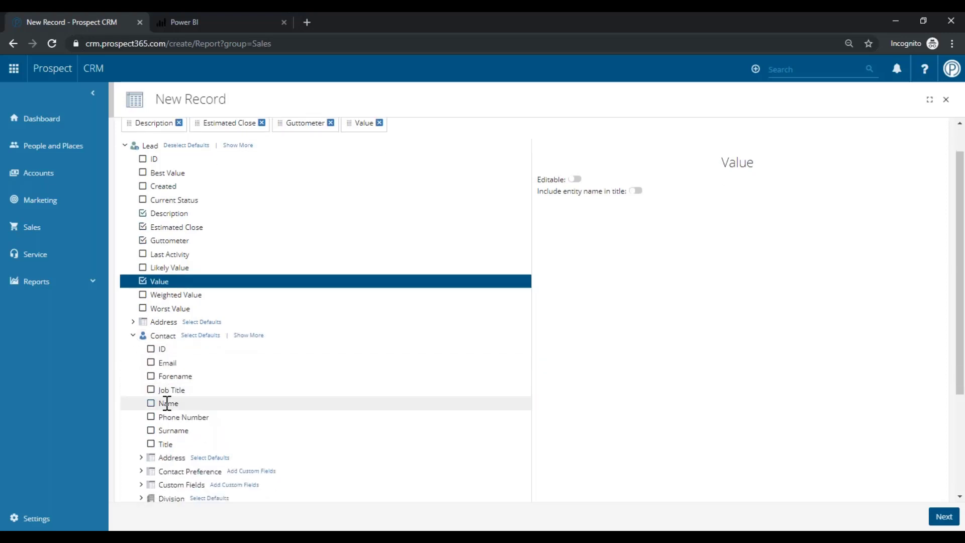
left_click(152, 403)
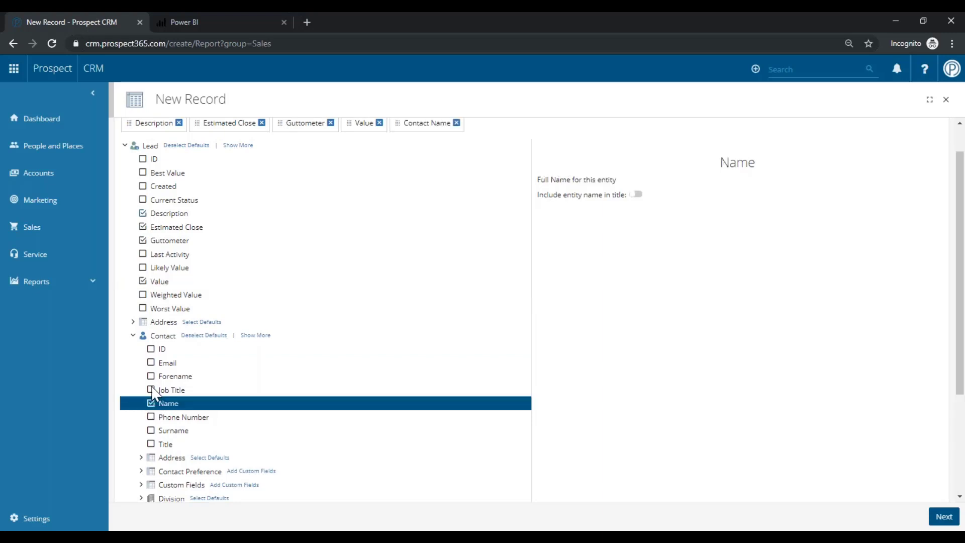
left_click(152, 365)
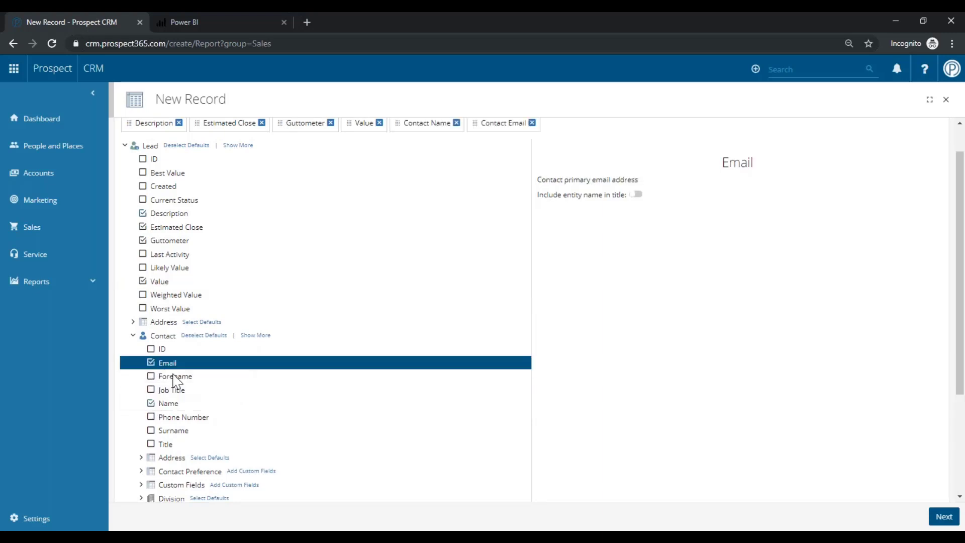
Add the Name field of the contact's division to the new report
scroll(152, 382, "down", 1)
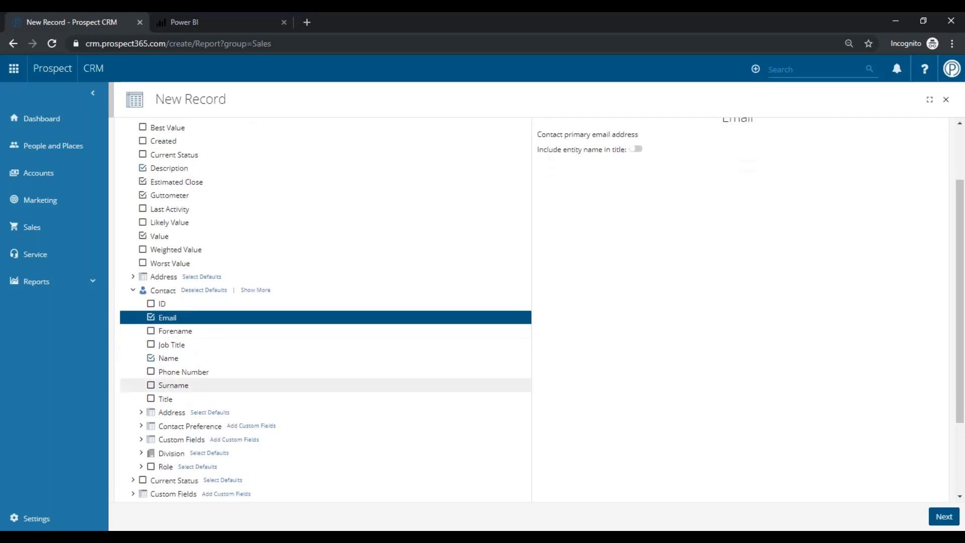
left_click(142, 453)
scroll(161, 422, "down", 2)
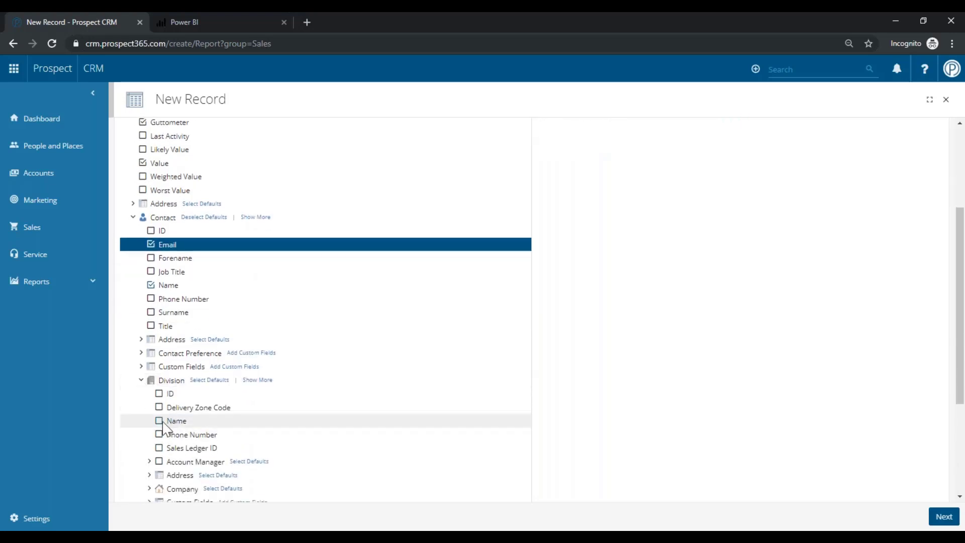
left_click(160, 421)
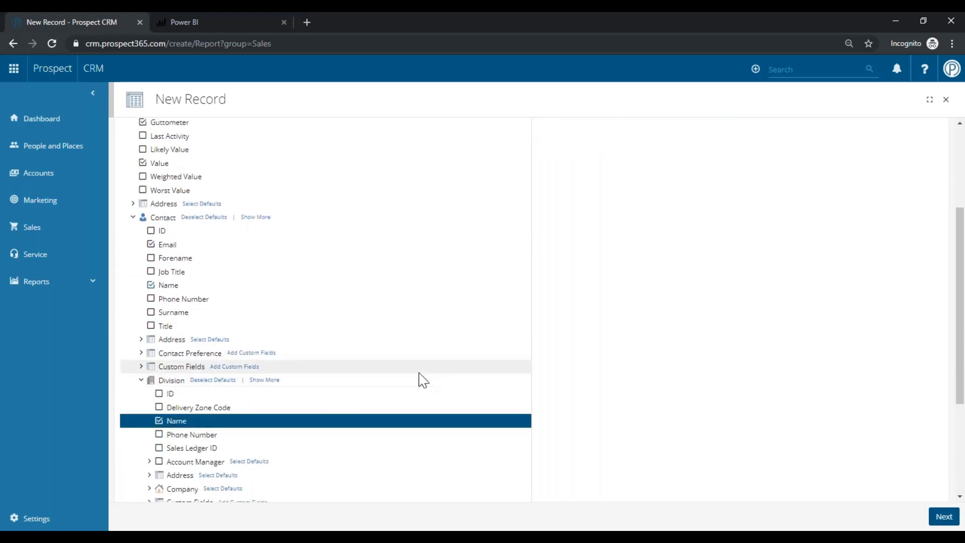
Generate the report from the selected fields and add a filter on the lead's Type
scroll(420, 381, "up", 4)
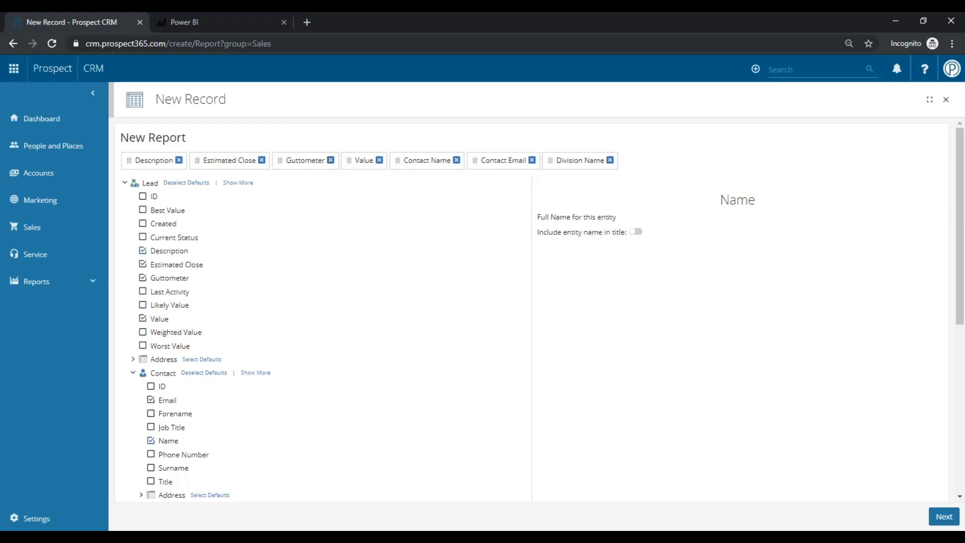
left_click(944, 516)
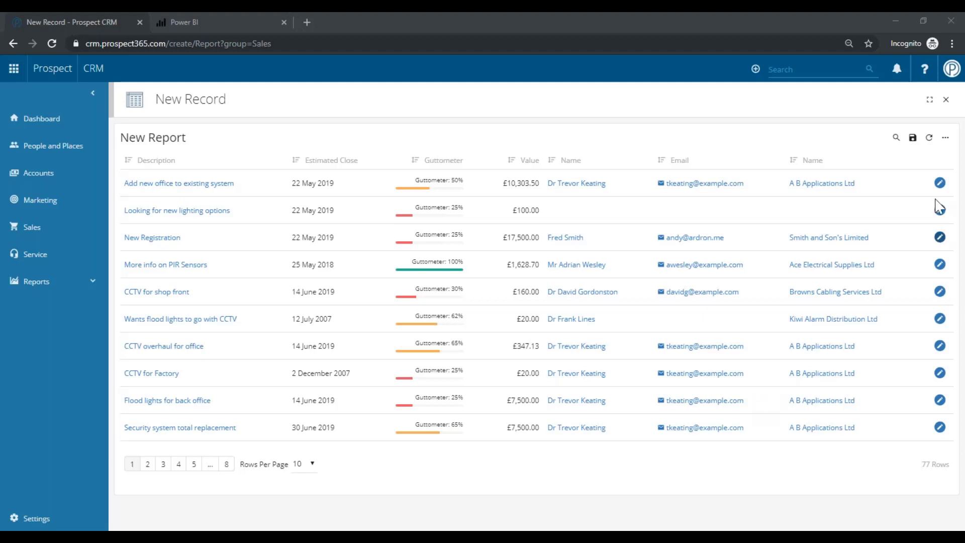
left_click(946, 139)
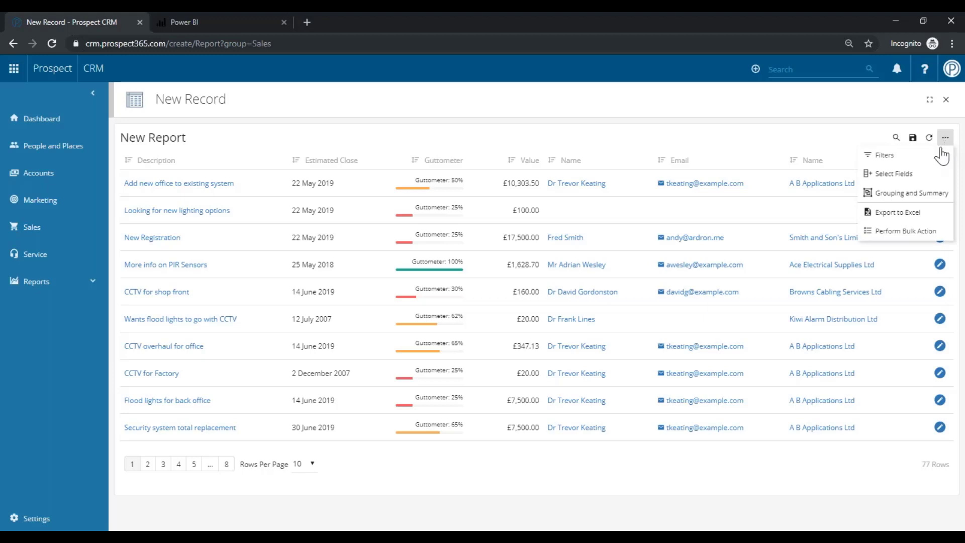
left_click(921, 157)
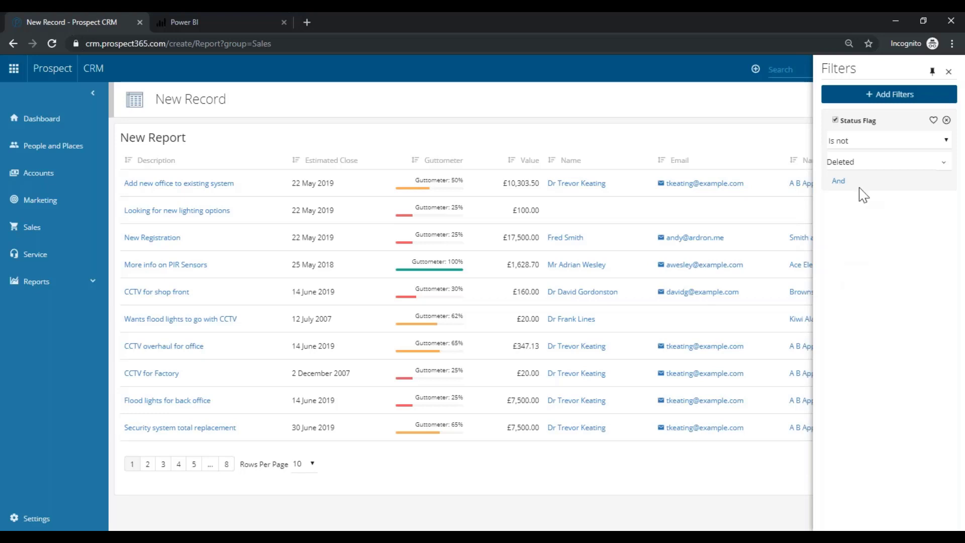
left_click(864, 101)
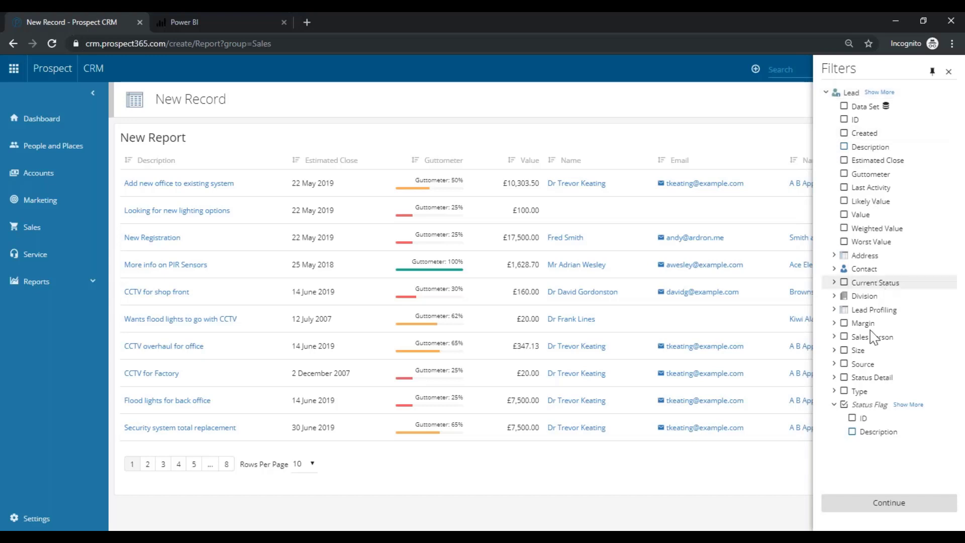
left_click(844, 391)
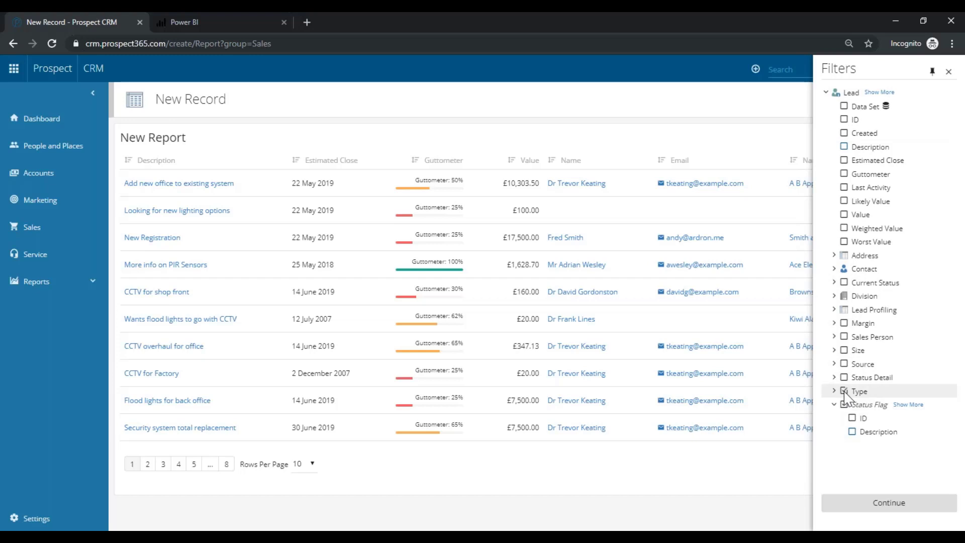
left_click(884, 507)
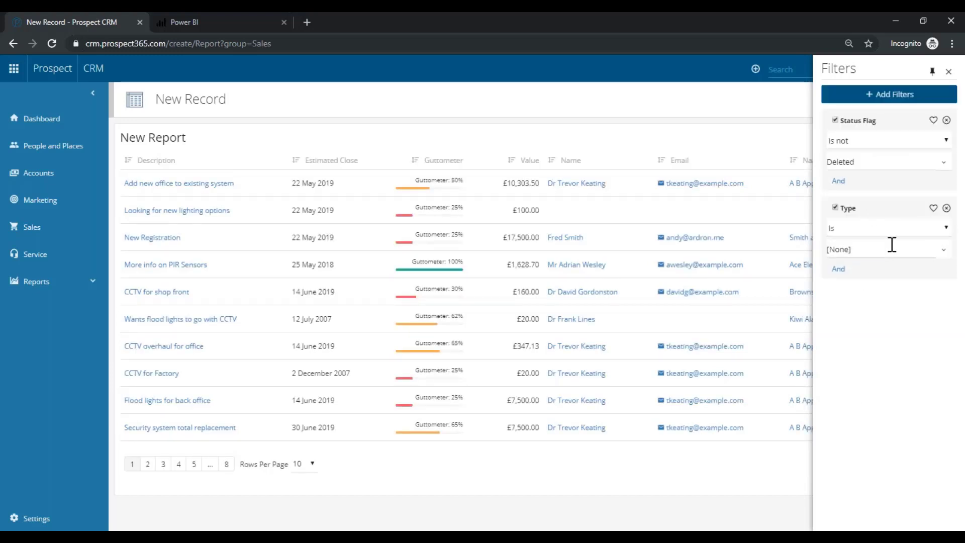
Limit the Type filter to Alarm System and Lighting System leads and close the filters
left_click(891, 245)
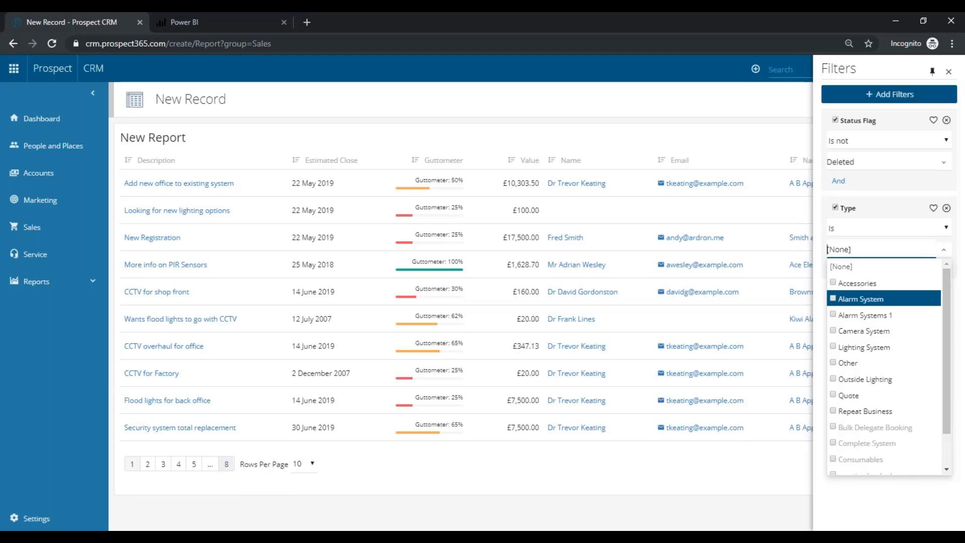
left_click(832, 300)
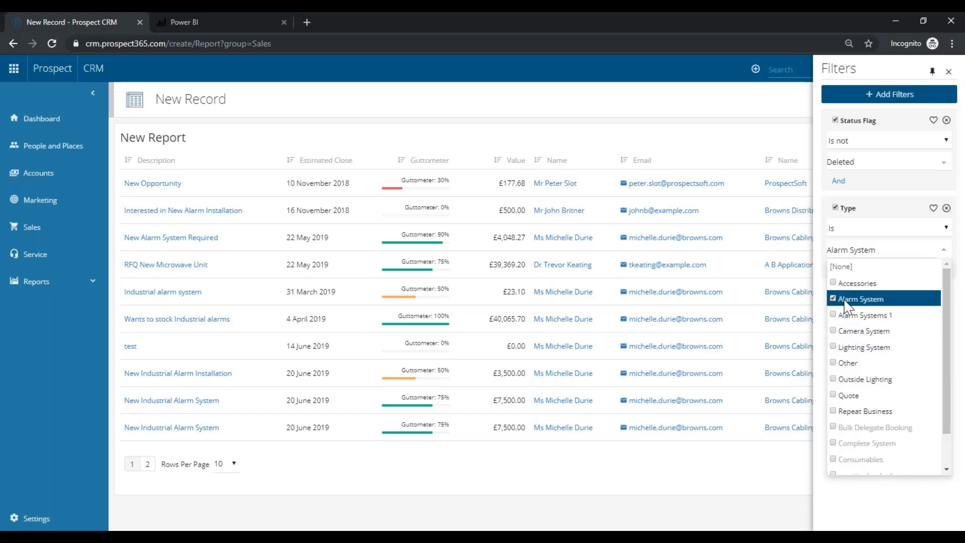
left_click(851, 352)
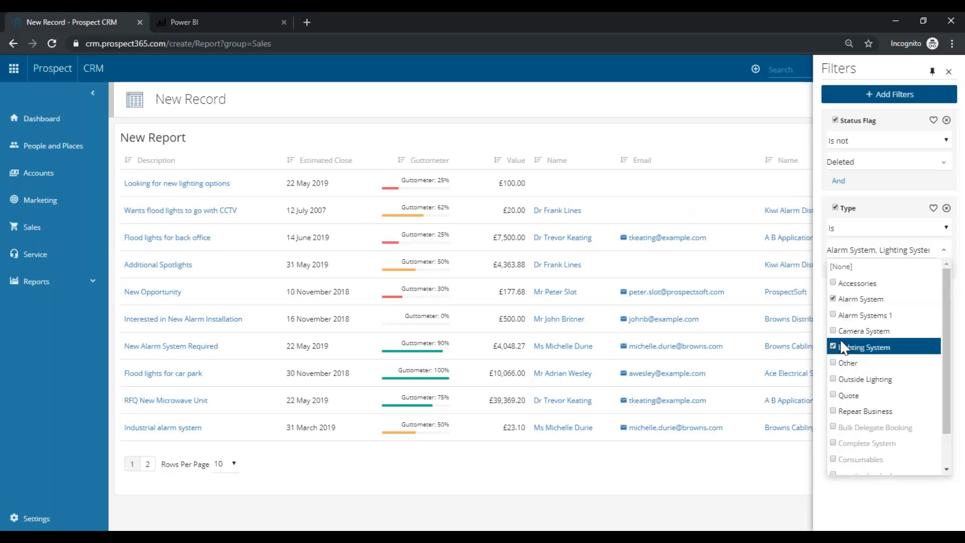
left_click(678, 509)
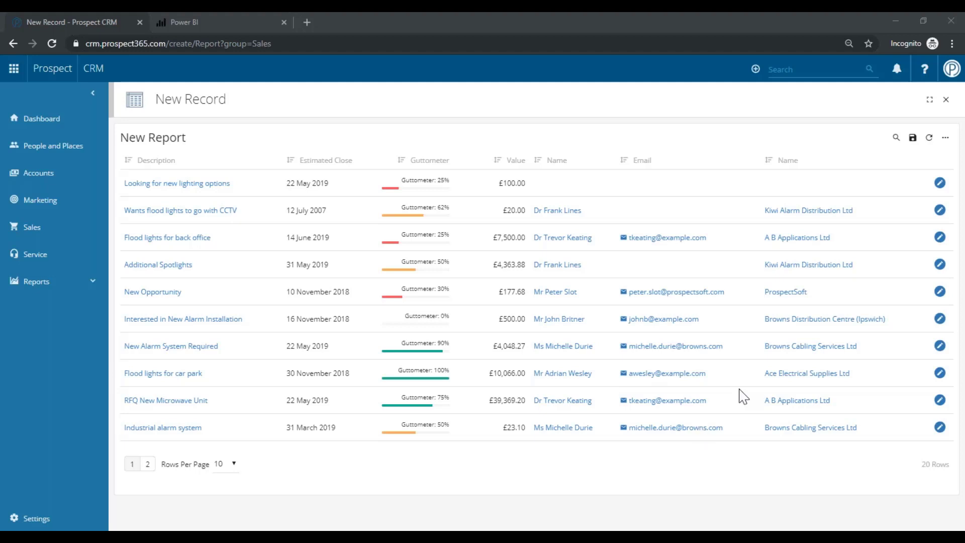
Set up grouping of the report by the Name field of the lead's Sales Person
left_click(945, 137)
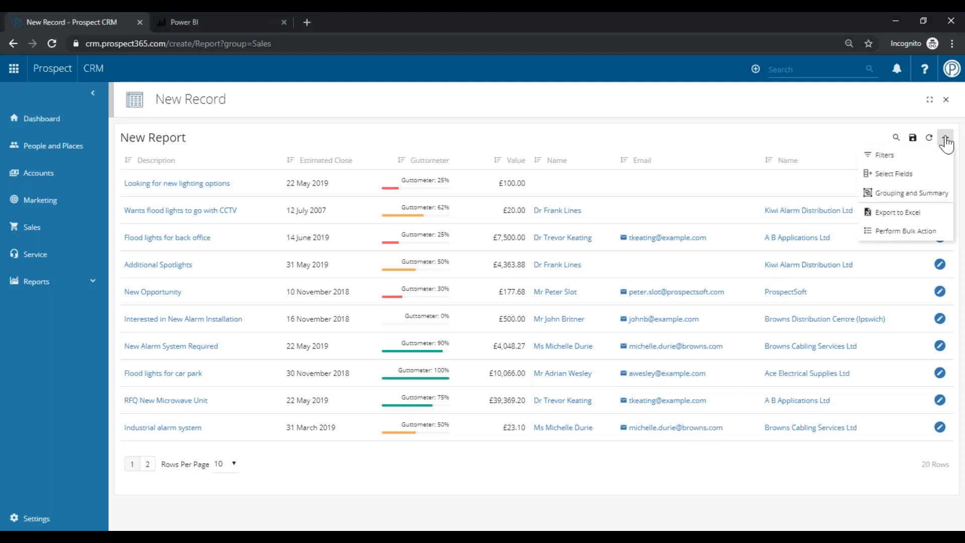
left_click(911, 193)
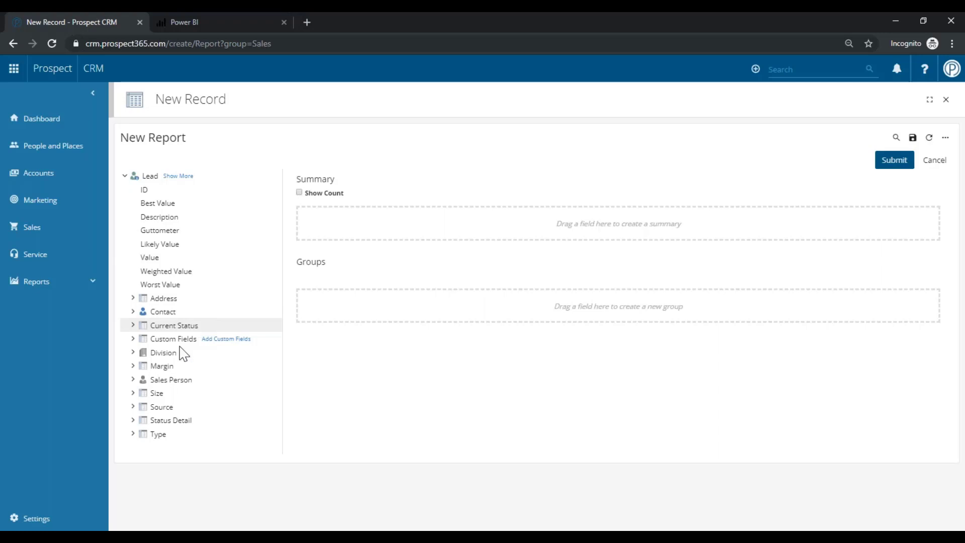
left_click(134, 381)
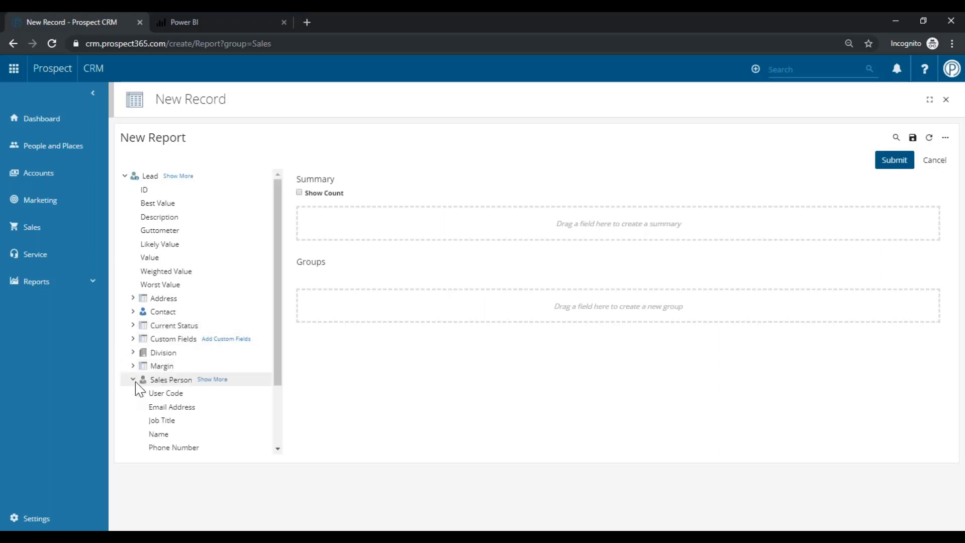
left_click_drag(160, 437, 370, 298)
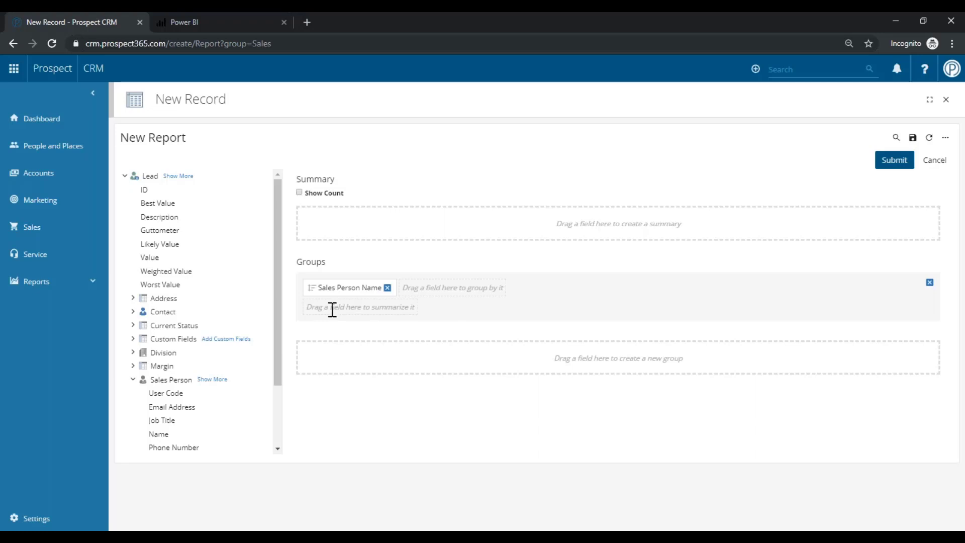
Add the lead Value as a Total to both the sales person group and the overall summary, and apply the grouping
left_click_drag(149, 258, 337, 303)
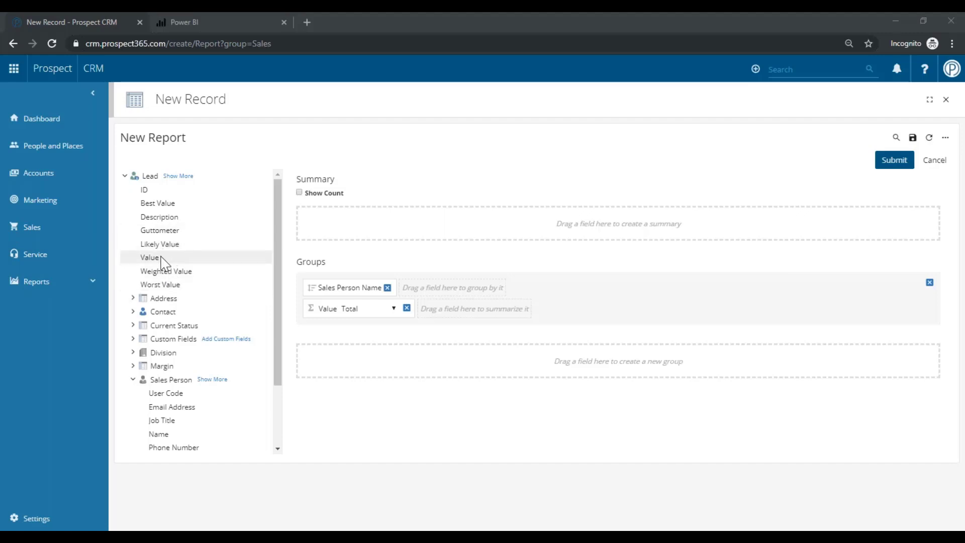
left_click_drag(162, 259, 371, 223)
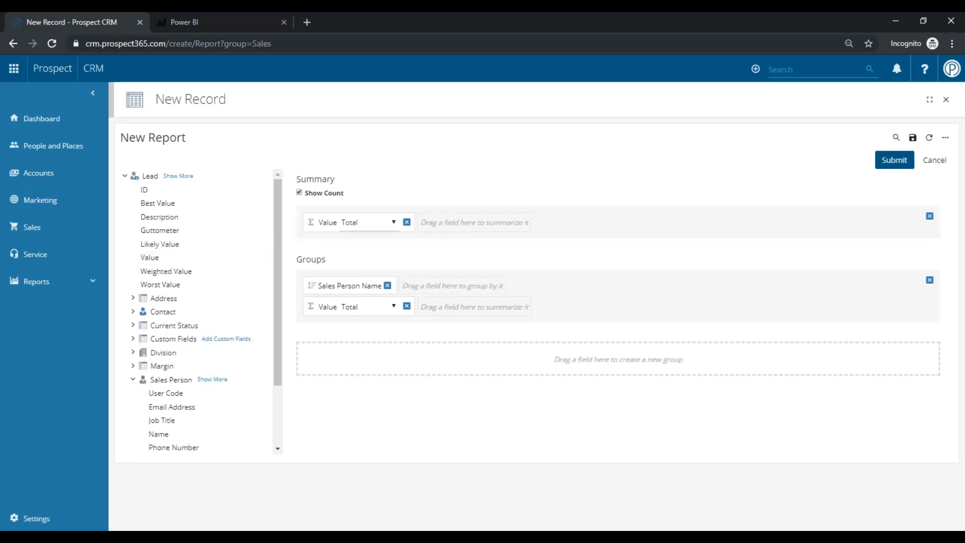
left_click(355, 231)
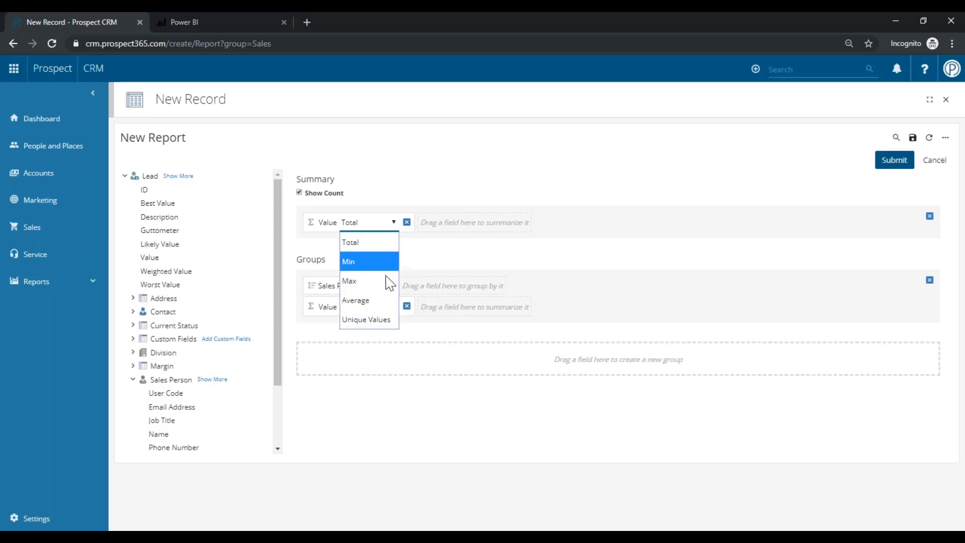
left_click(372, 248)
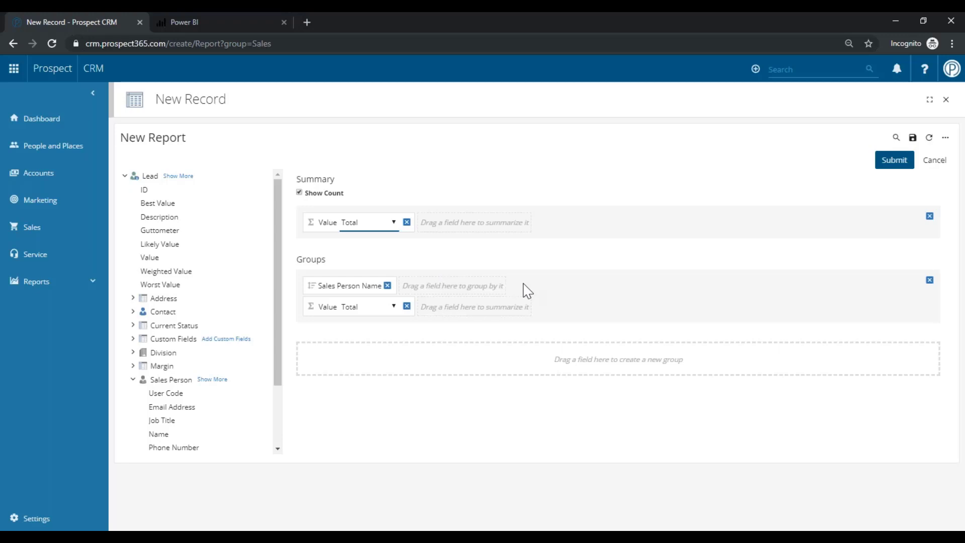
left_click(877, 162)
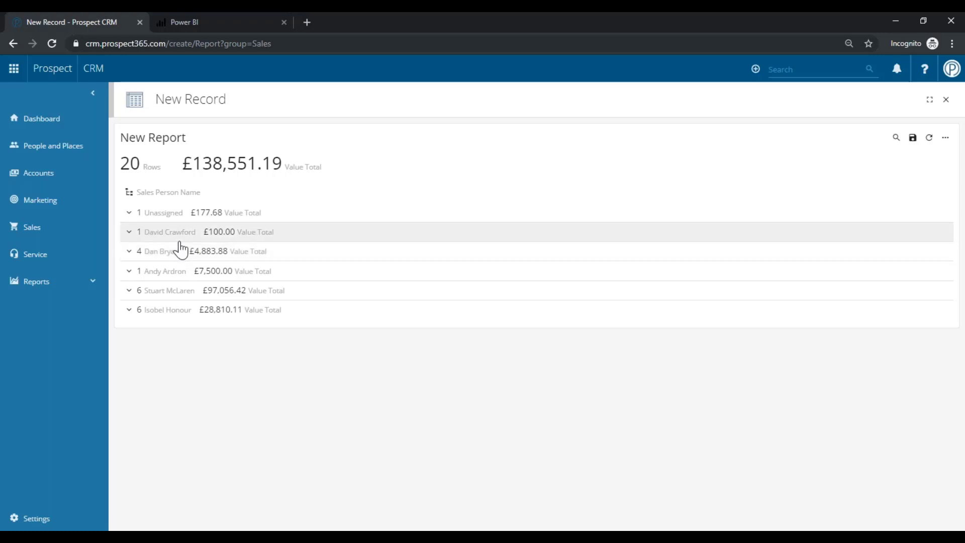
Review the leads in the last sales person group and the report's saving options, without saving
left_click(130, 310)
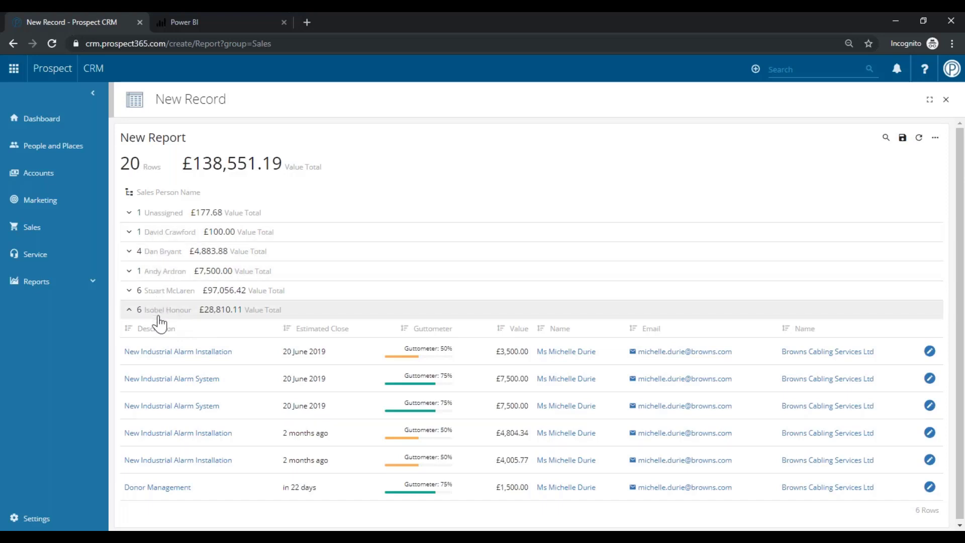
left_click(313, 305)
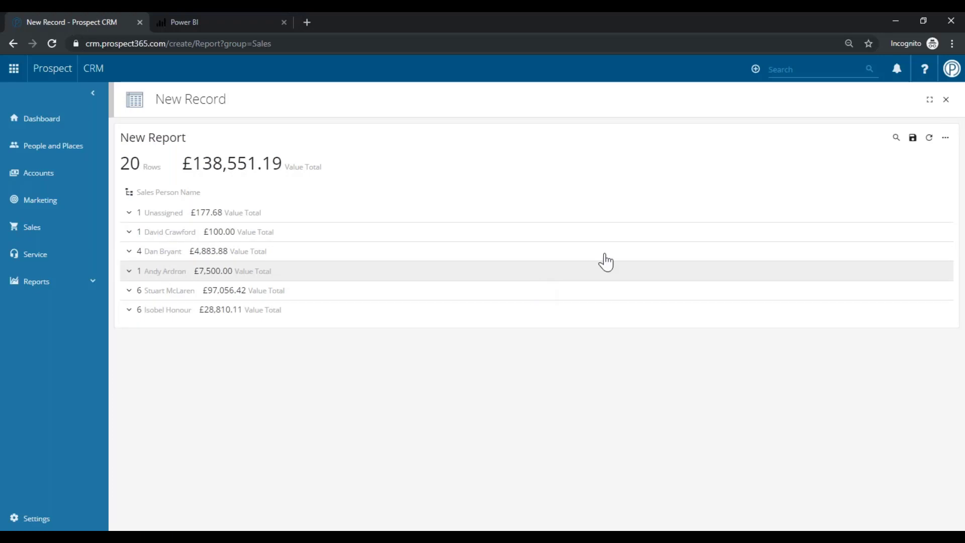
left_click(914, 143)
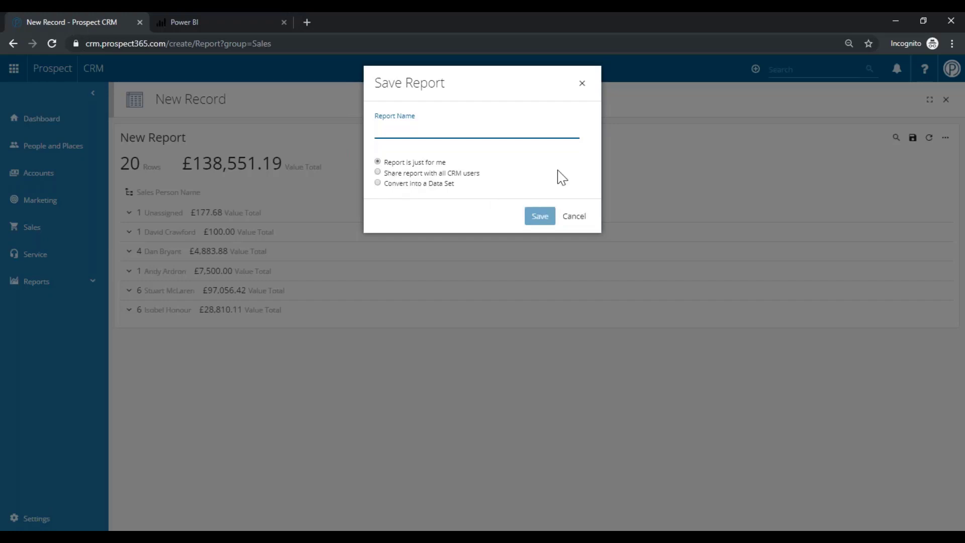
left_click(581, 216)
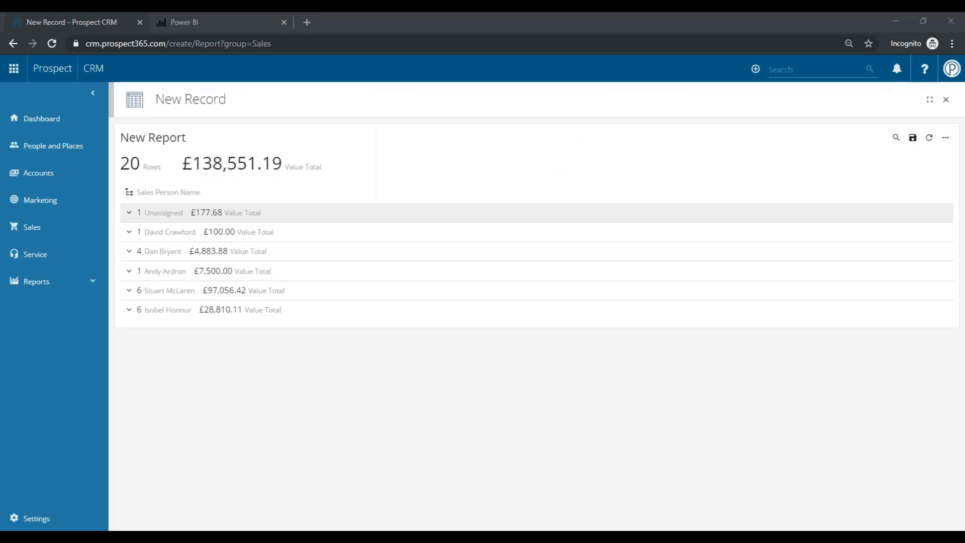
Remove the Value totals and the Sales Person Name grouping from the report and apply the change
left_click(944, 140)
left_click(906, 193)
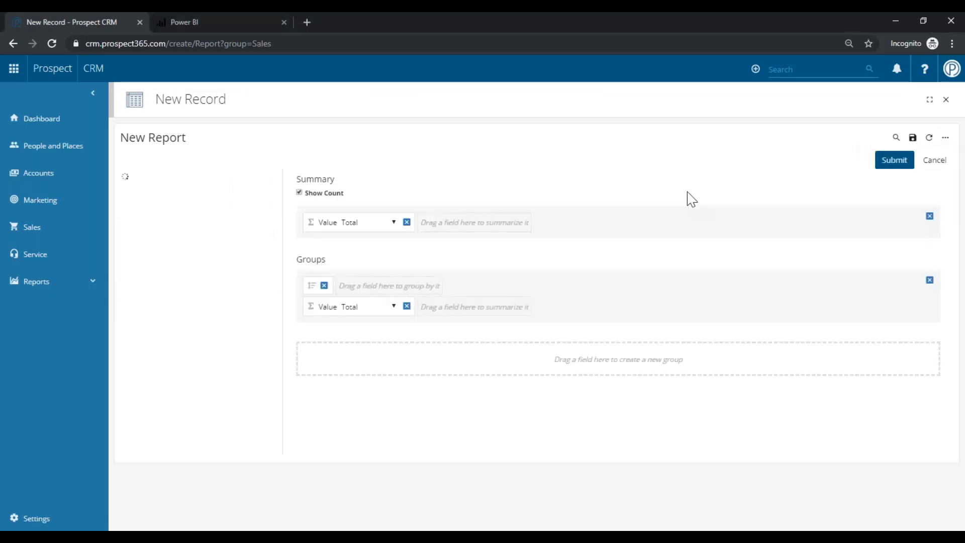
left_click(406, 222)
left_click(407, 306)
left_click(387, 288)
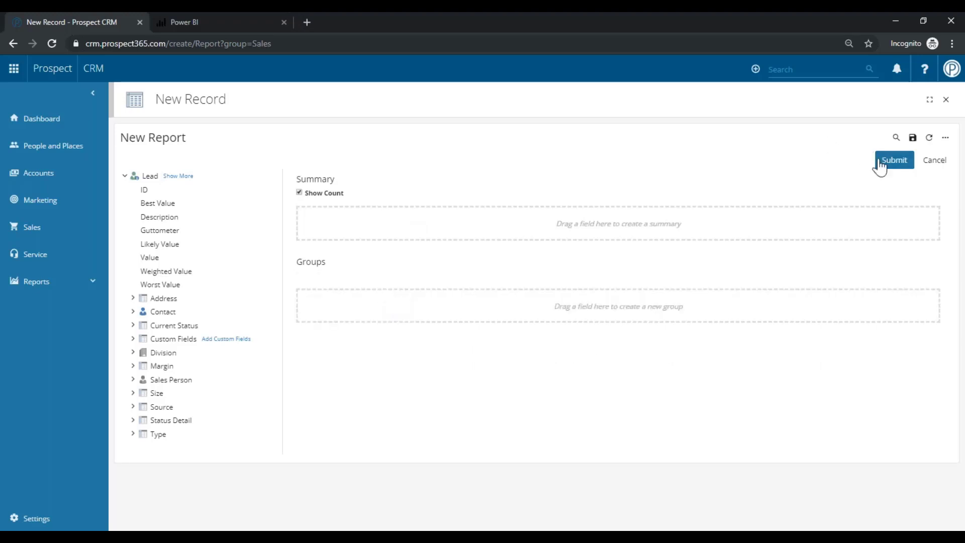
left_click(893, 160)
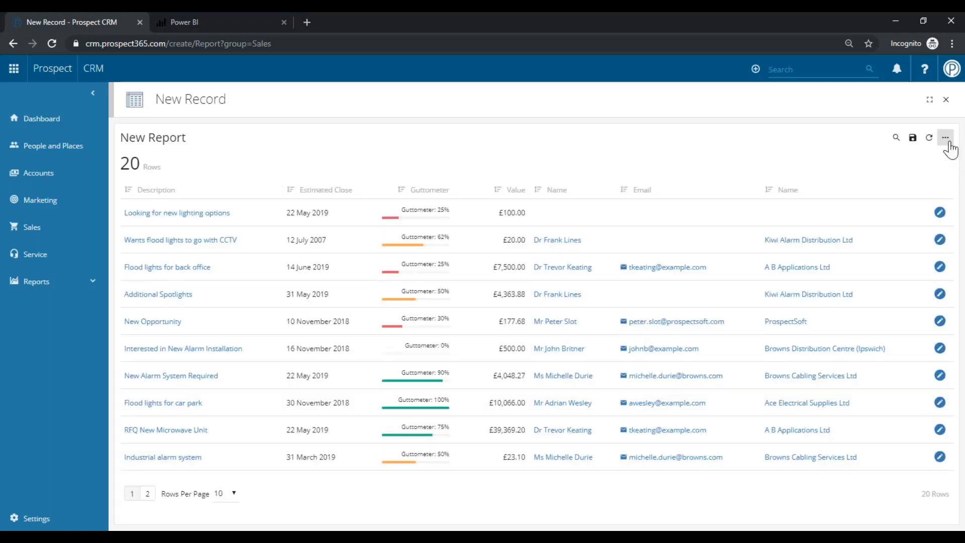
Select all report rows for a bulk action and review the available actions without performing one
left_click(946, 139)
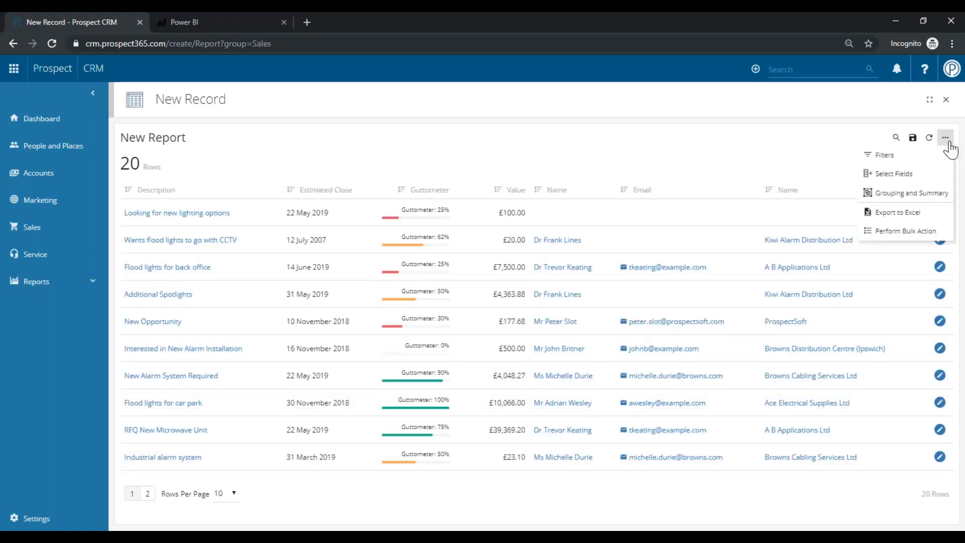
left_click(905, 231)
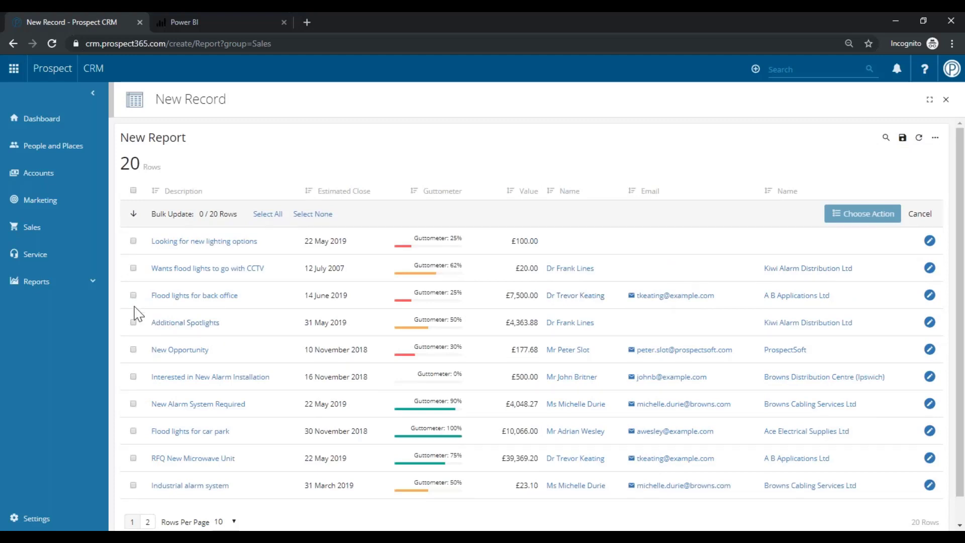
left_click(133, 350)
left_click(133, 322)
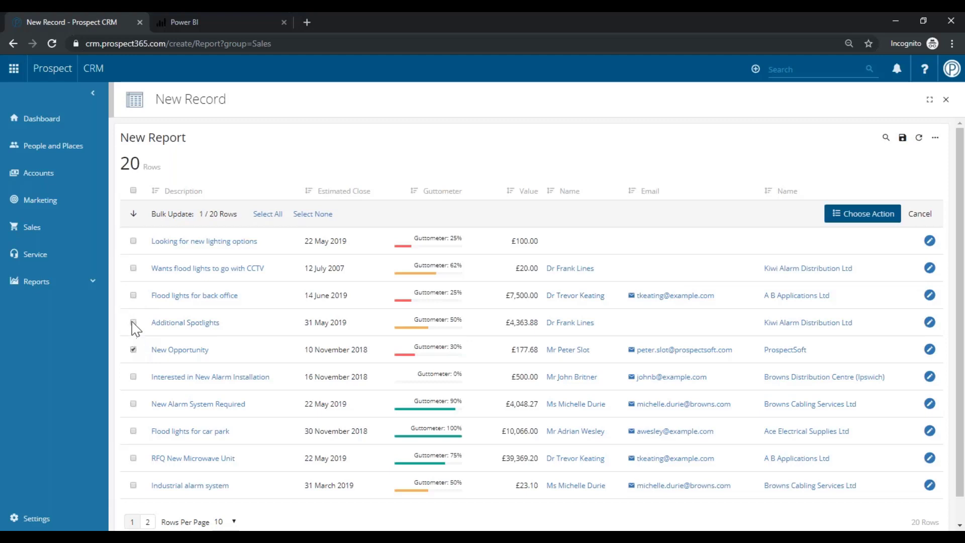
left_click(273, 219)
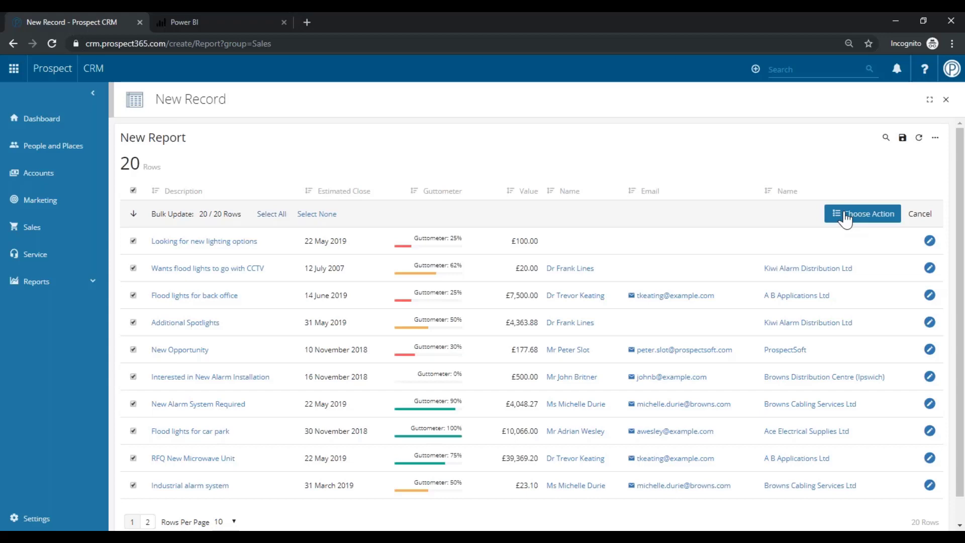
left_click(846, 217)
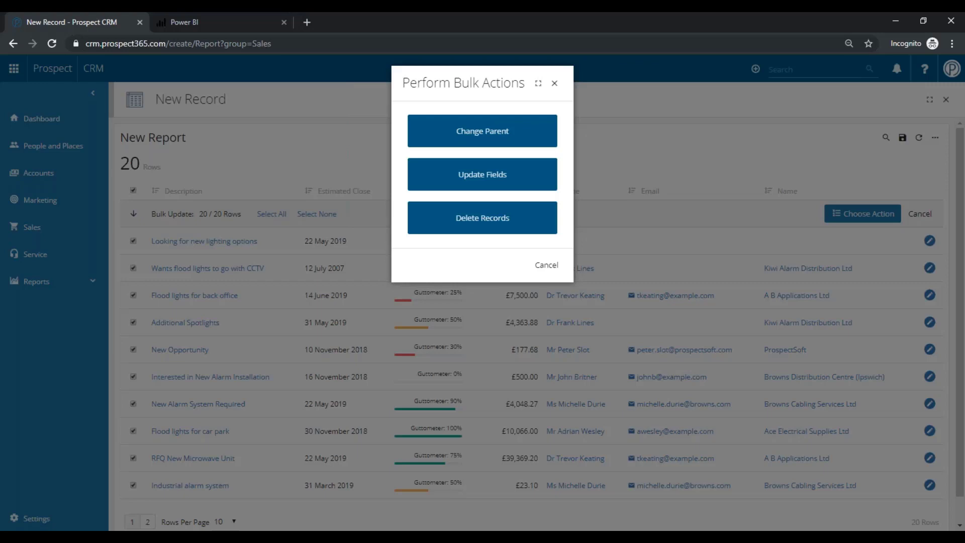
left_click(555, 267)
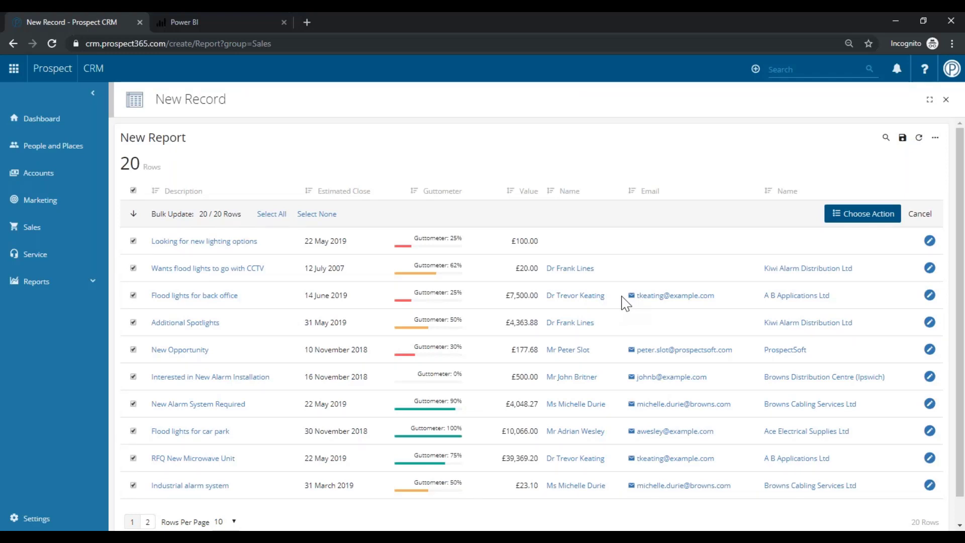
Switch to Power BI, review the Prospect CRM Sales Pipeline Dashboard and open its Total Pipeline report
left_click(246, 21)
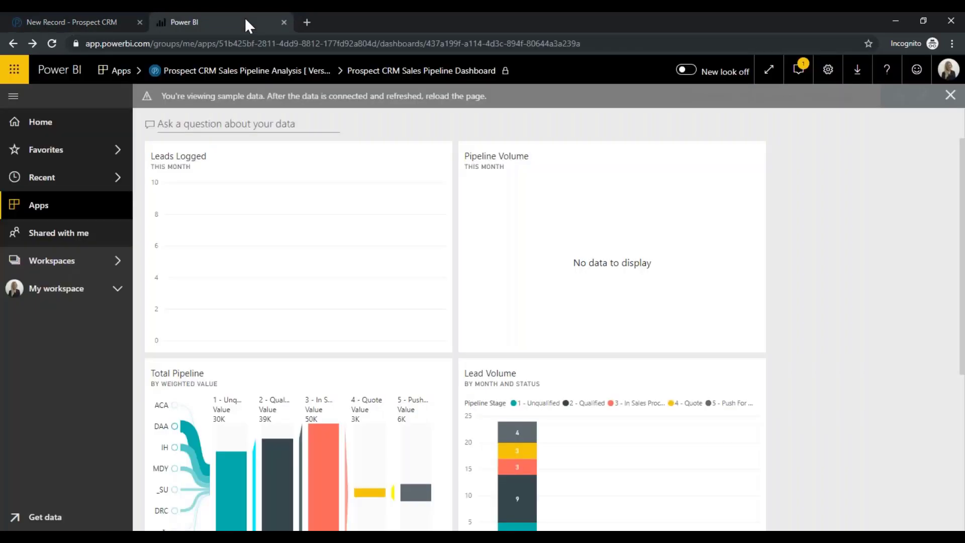
scroll(312, 207, "down", 5)
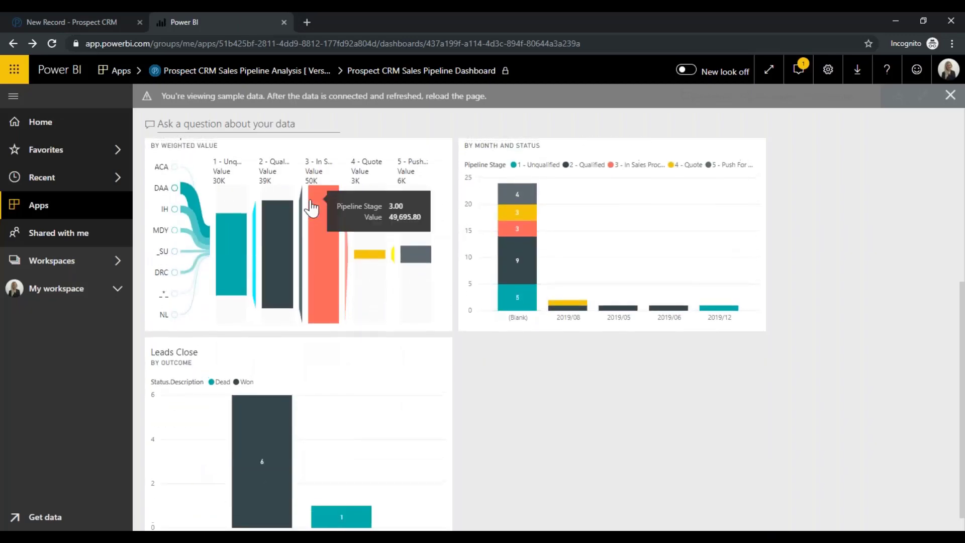
scroll(312, 206, "up", 1)
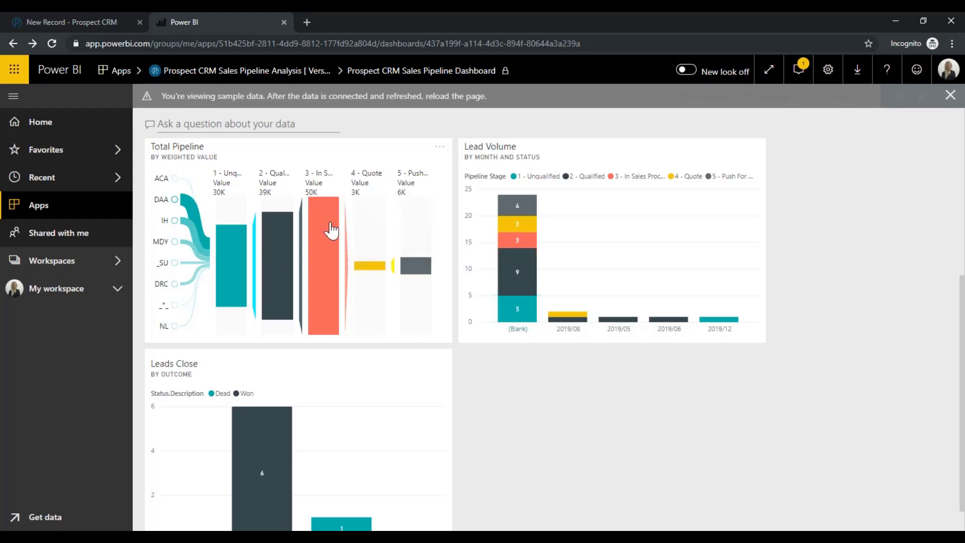
mouse_move(330, 230)
left_click(305, 161)
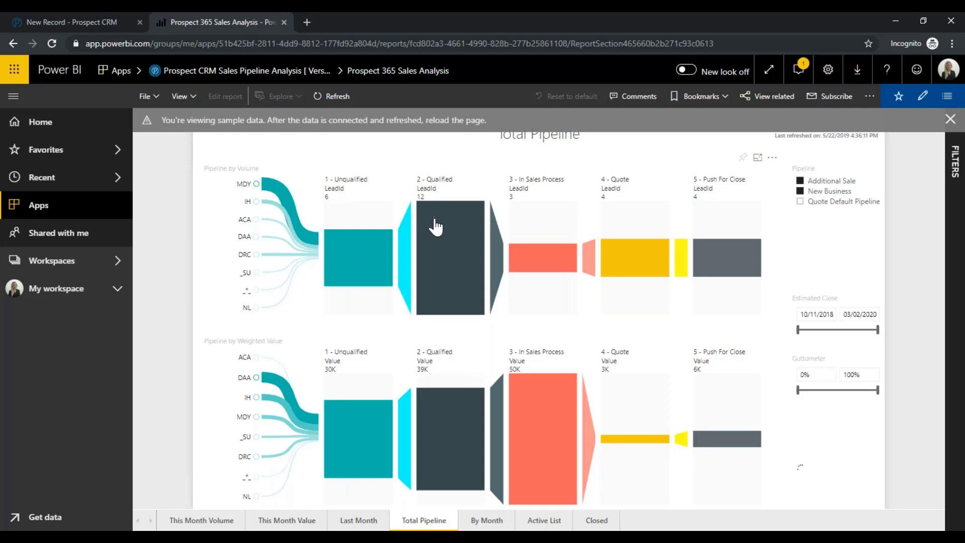
Examine the Pipeline by Volume chart for the MDY source and for the IH source
mouse_move(560, 269)
left_click(283, 197)
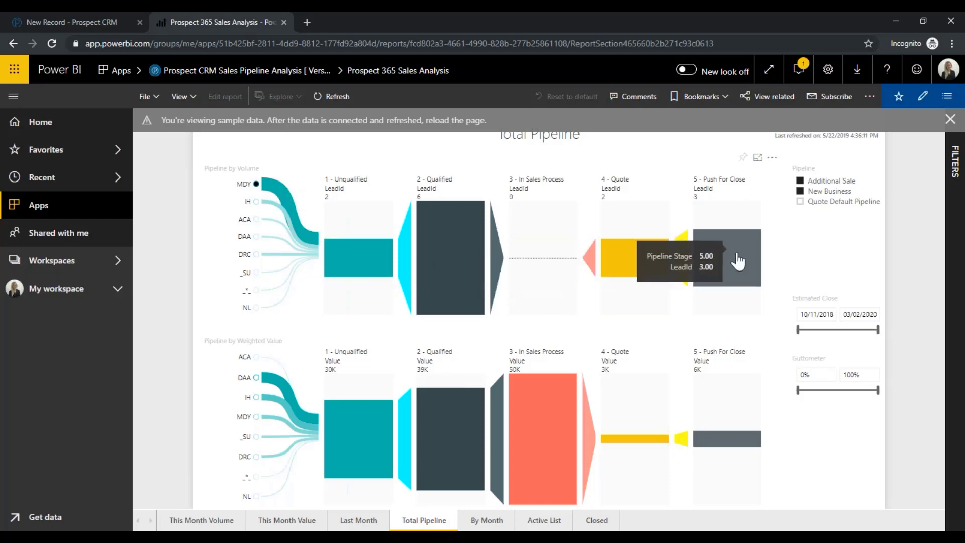
left_click(275, 213)
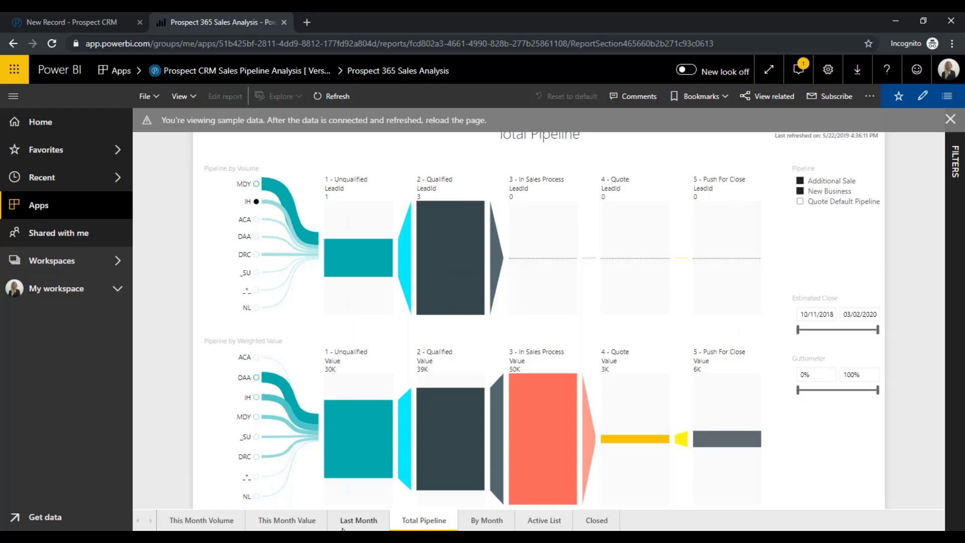
key("alt+Tab")
left_click(837, 524)
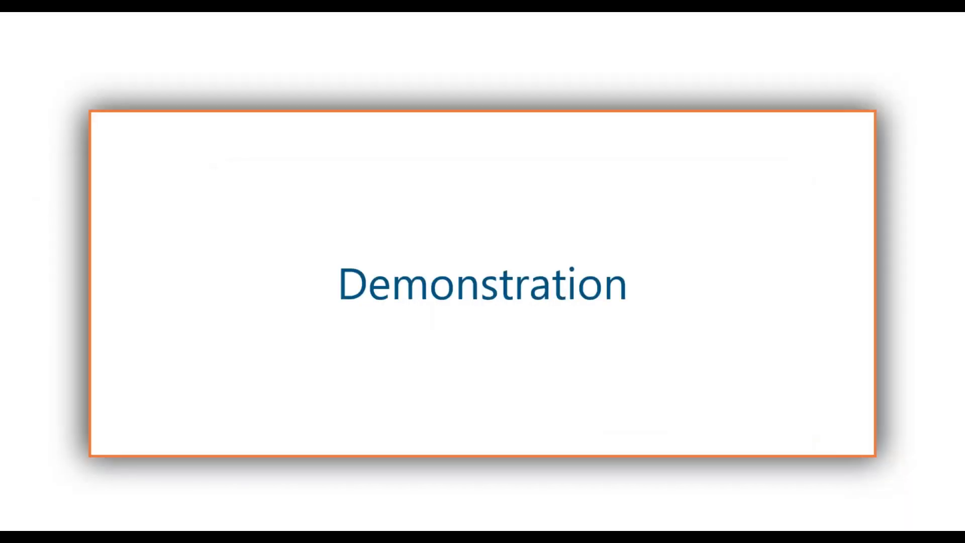